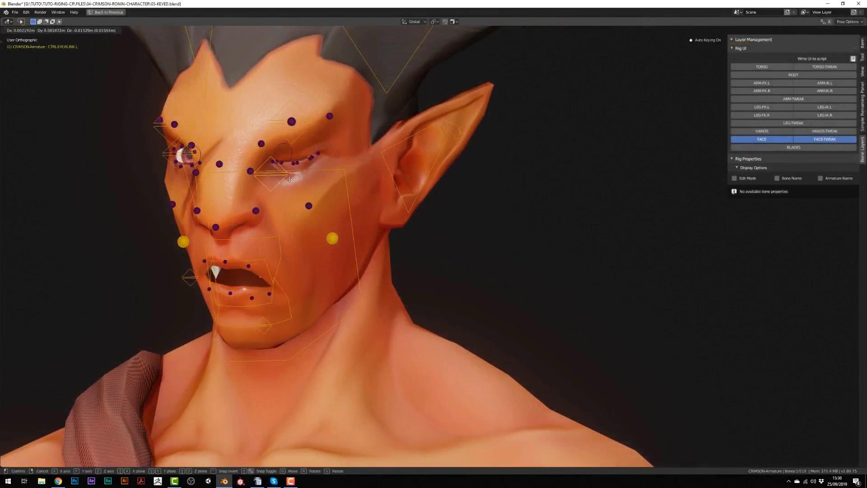
Step: Move the eye-blink control beside the nose and rotate the jaw control about its local X axis
click(281, 159)
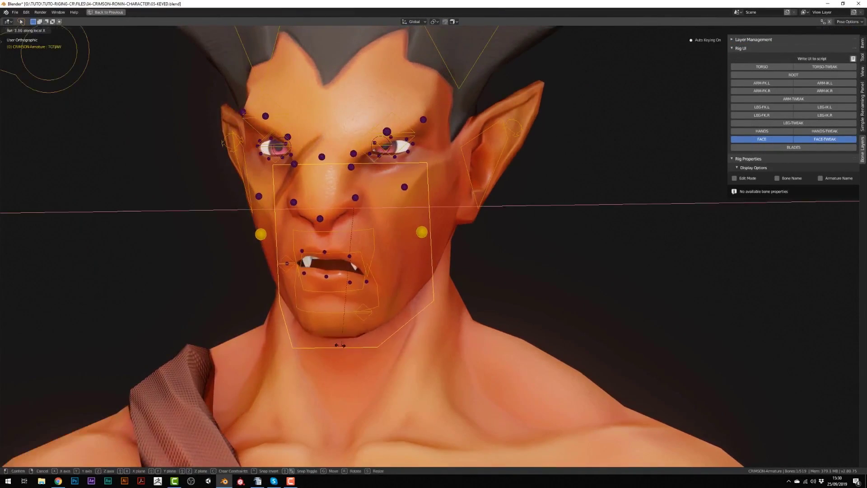
click(332, 294)
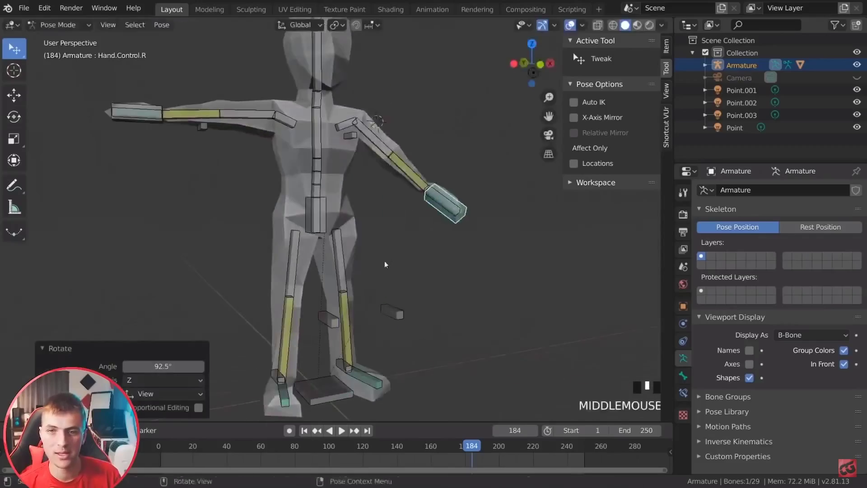
Step: Rotate the Hand.Control.R bone of the posed low-poly character
middle_drag(329, 226, 397, 190)
key(r)
click(397, 98)
middle_drag(397, 98, 451, 109)
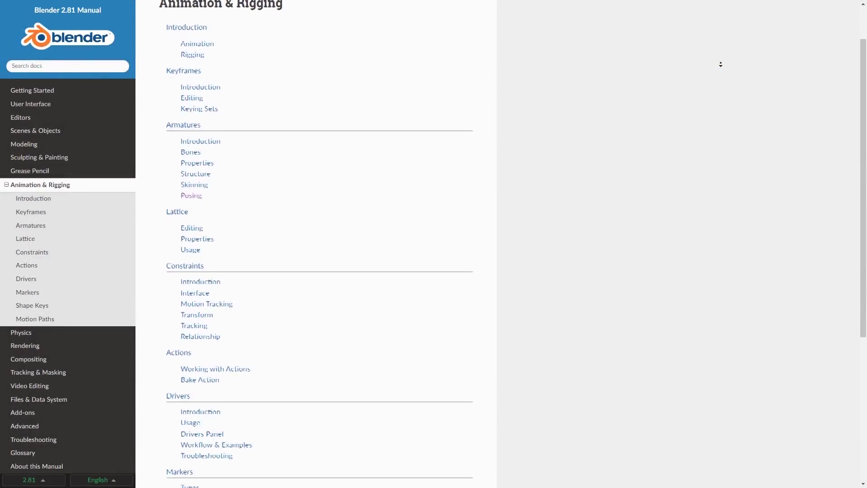
scroll(720, 64, down, 3)
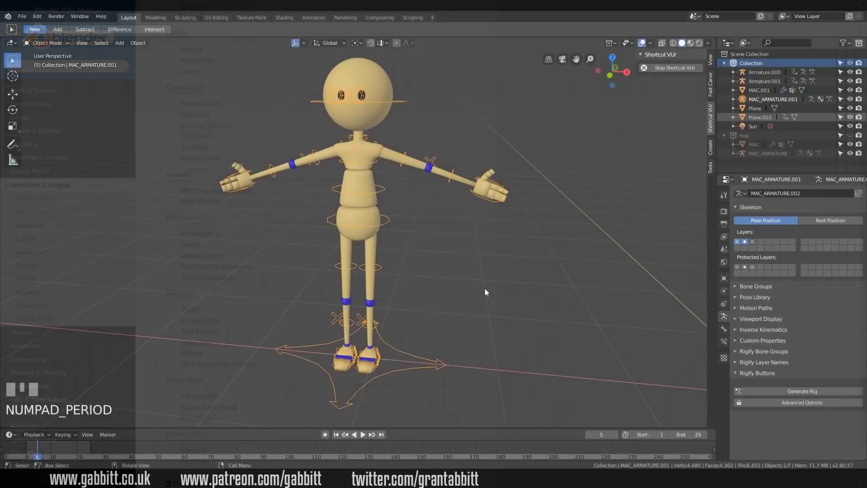
middle_drag(484, 288, 430, 294)
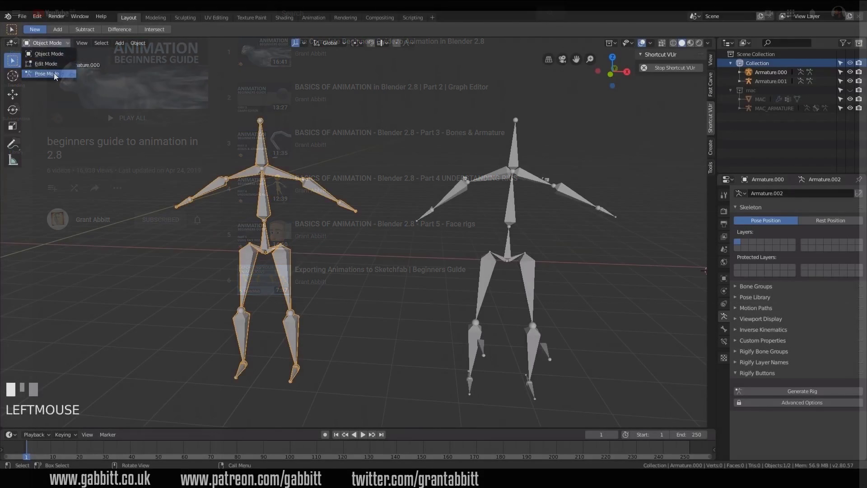
Step: Put Armature.000 into Pose Mode, rotate one forearm bone downward by 43.6° and raise the upper arm bone on the same side
click(45, 75)
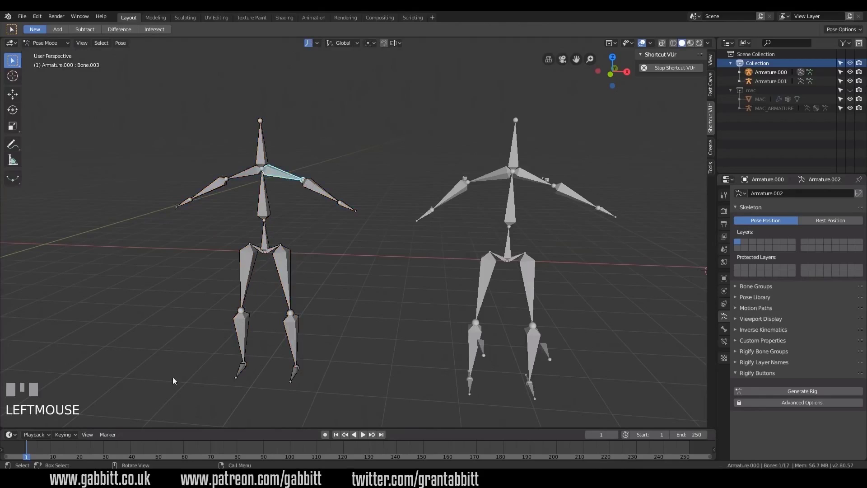
click(321, 190)
key(r)
click(331, 213)
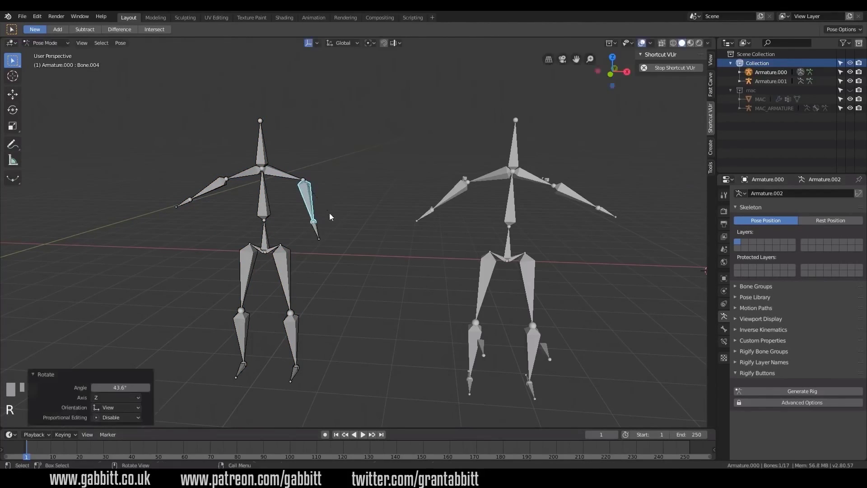
click(284, 168)
Step: Rotate the opposite upper arm and forearm bones of Armature.000 downward toward the body
click(253, 176)
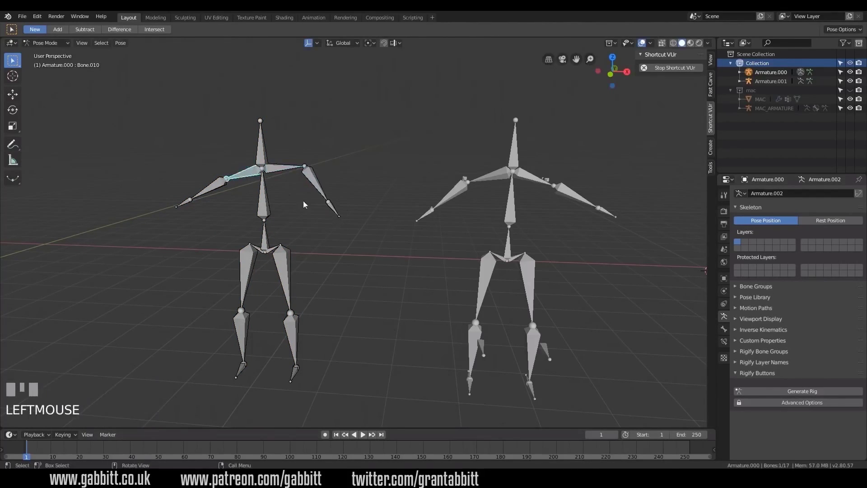
key(r)
click(232, 202)
click(226, 203)
key(r)
click(290, 304)
Step: Rotate one thigh bone of Armature.000 outward by about 47° so the leg swings sideways
click(289, 300)
key(r)
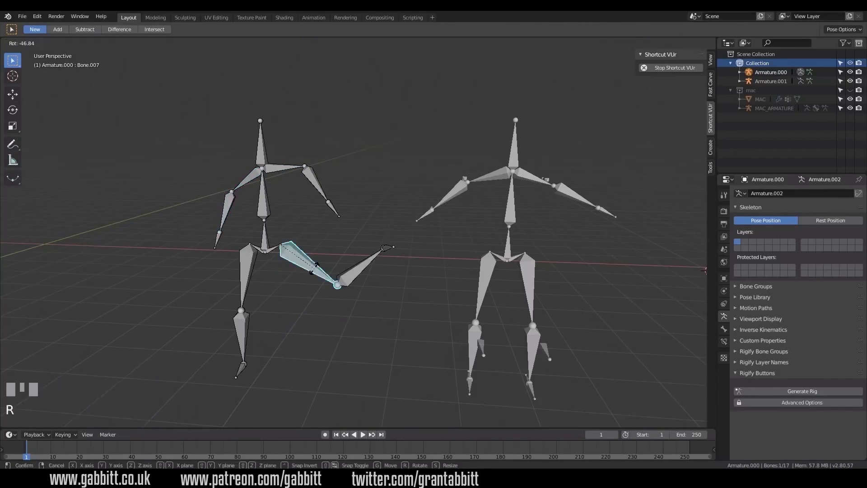
click(316, 284)
Step: Rotate the ANKLE_CTRL.L control about the global X axis by about 46° to lift the heel
middle_drag(316, 285, 295, 290)
key(r)
key(x)
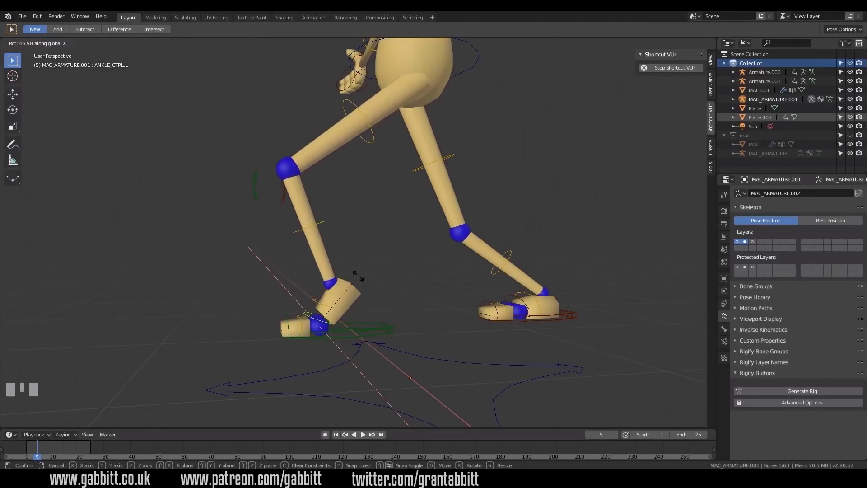
click(270, 312)
Step: Rotate the FOOT_ROT.L control about the global X axis by about 9°
click(322, 313)
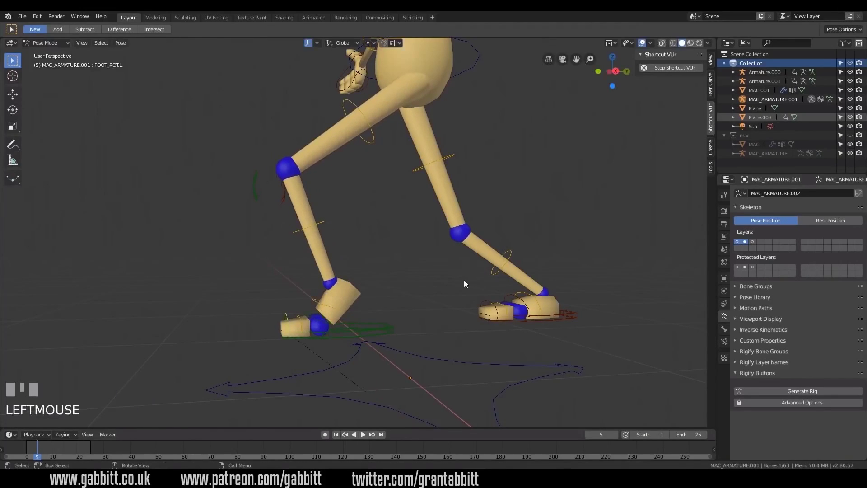
key(r)
key(x)
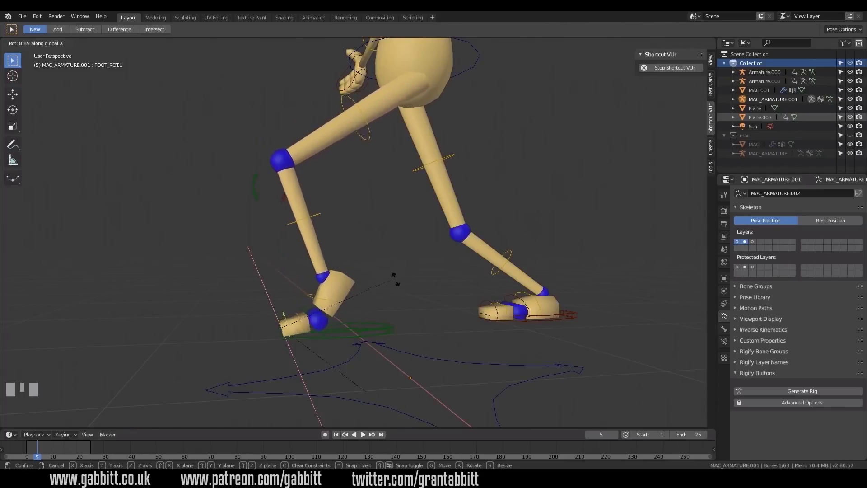
click(396, 281)
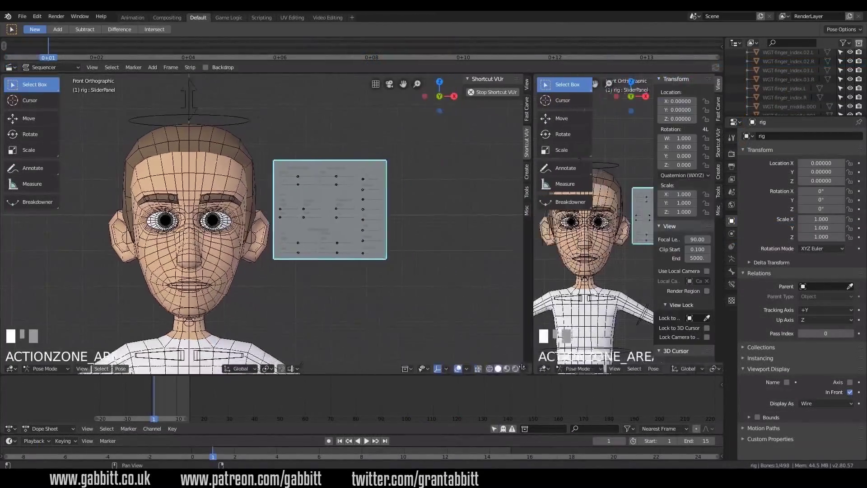
Step: Frame the face in one viewport and the facial slider panel in the other, hiding the slider view's toolbar and sidebar
scroll(200, 263, up, 3)
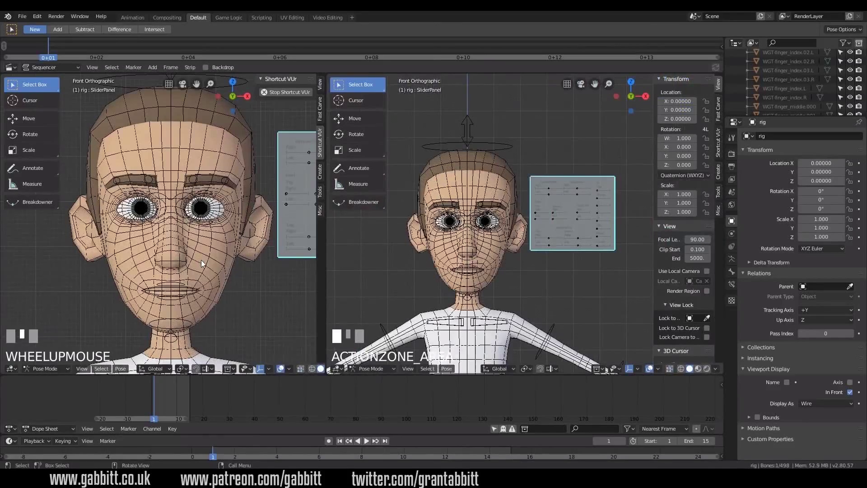
scroll(201, 263, up, 2)
middle_drag(596, 271, 557, 282)
scroll(568, 272, up, 3)
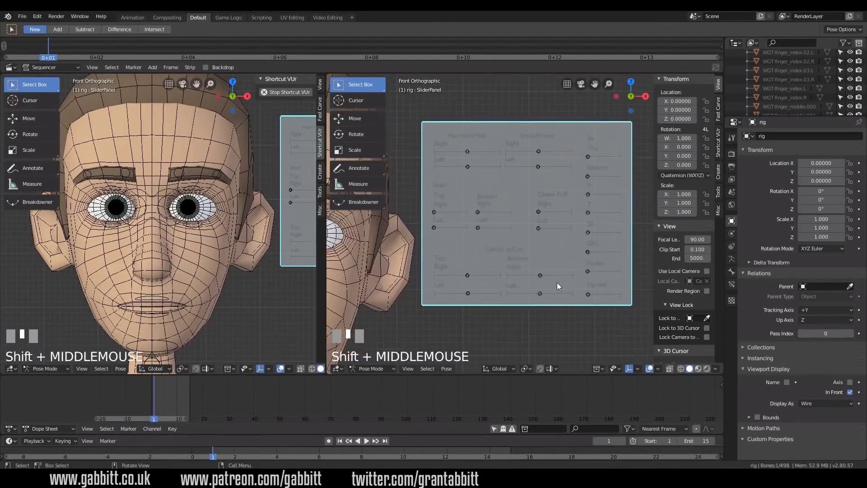
scroll(556, 283, up, 1)
key(t)
key(n)
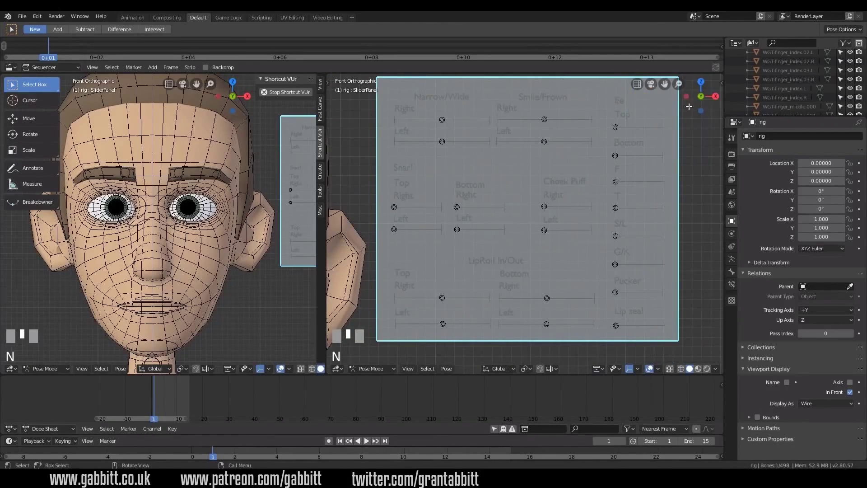
key(t)
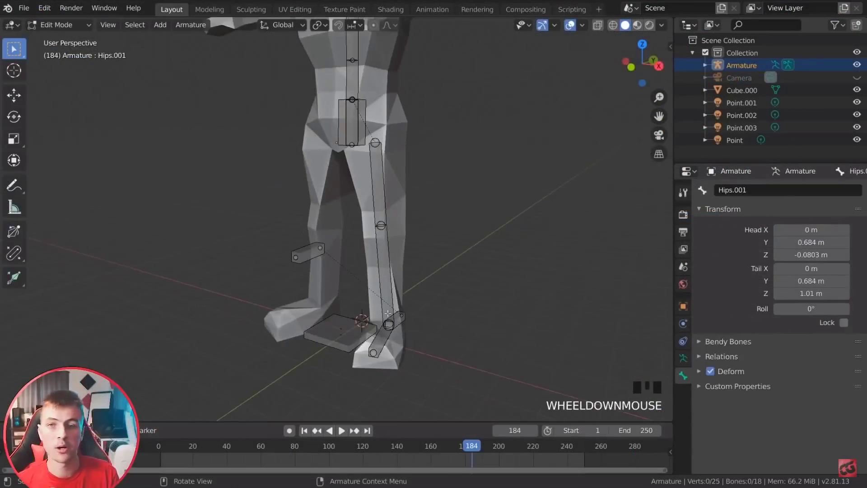
Step: Add an Inverse Kinematics constraint to the LowerLeg.R bone
shift+middle_drag(432, 250, 451, 250)
scroll(486, 158, up, 3)
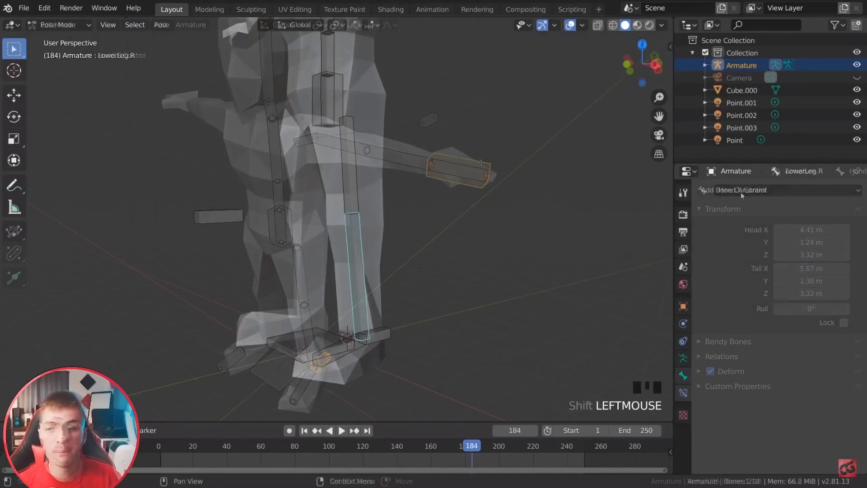
click(741, 191)
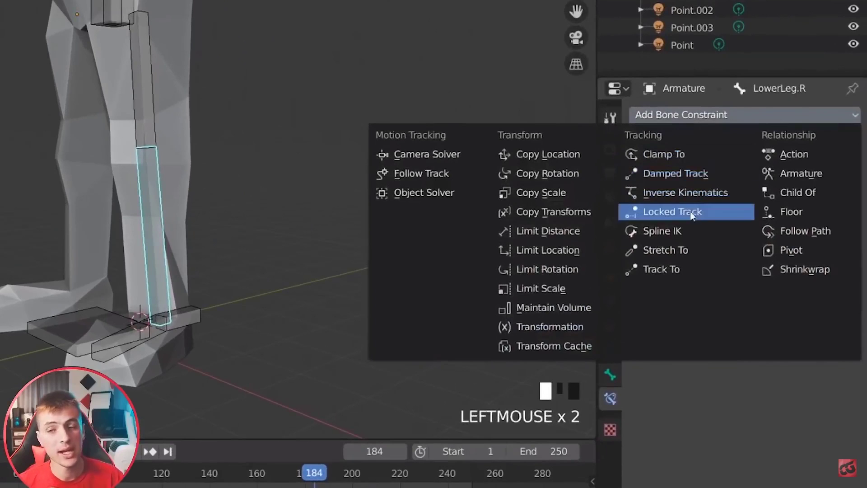
click(698, 193)
Step: Set the Waist bone's Bendy Bones segments to 3
scroll(226, 248, down, 1)
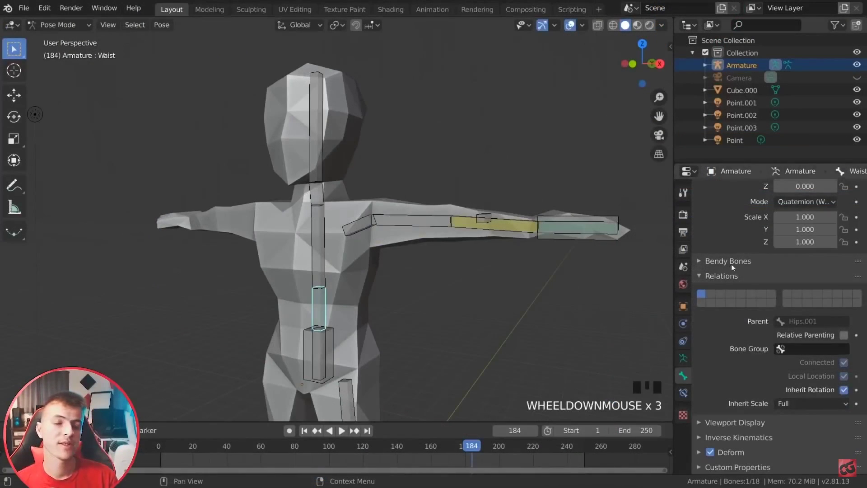
click(728, 261)
click(846, 279)
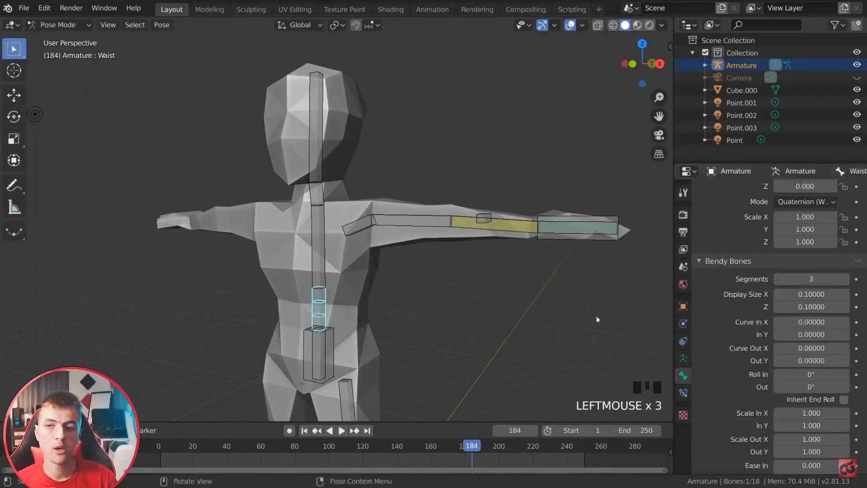
Step: Try rotating the Hips.Control bone to test how the segmented waist bone bends
middle_drag(596, 319, 439, 328)
click(308, 356)
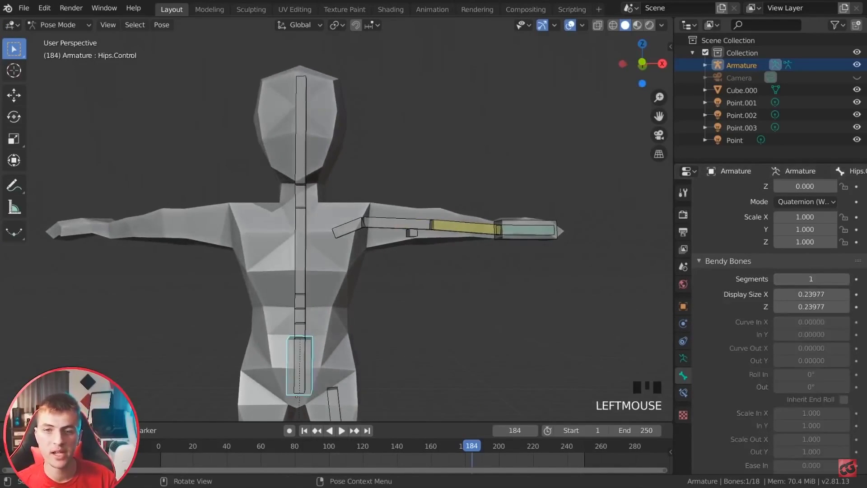
key(r)
right_click(302, 362)
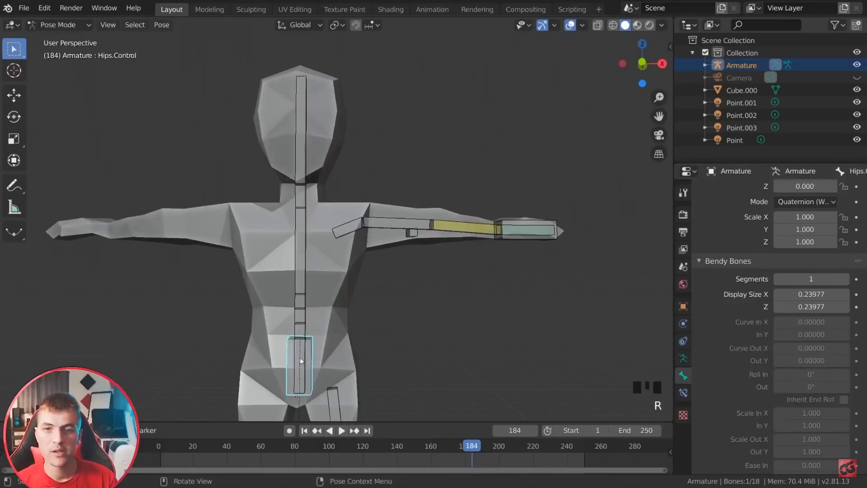
key(r)
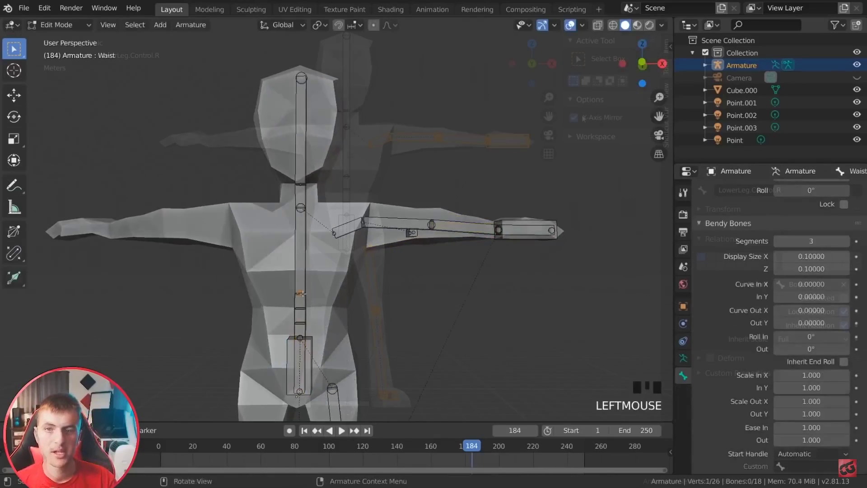
Step: Symmetrize the selected right arm and leg bones to create the left-side bones
key(n)
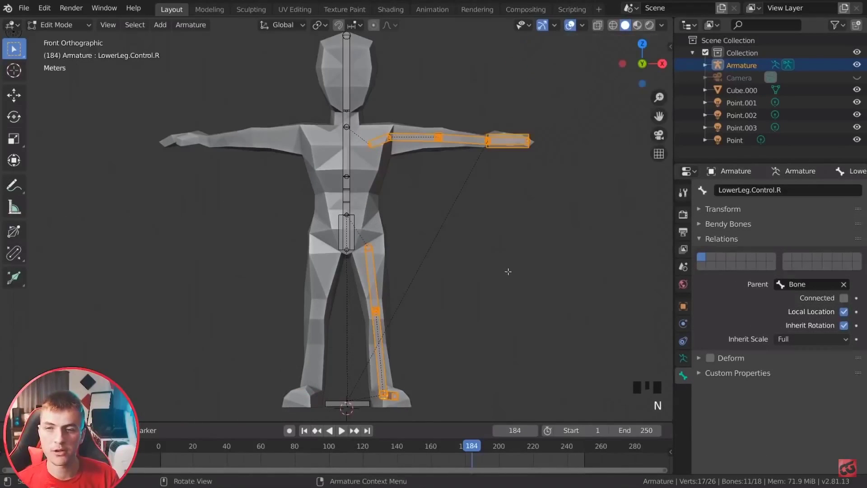
right_click(508, 271)
click(508, 272)
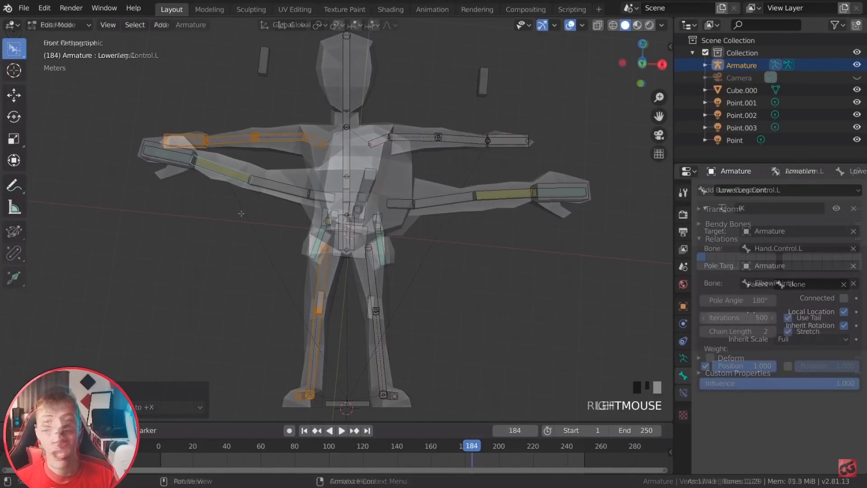
Step: Set the pole angle of the LowerArm.L IK constraint to 0 and start moving the Hand.Control.L bone to test it
double_click(753, 300)
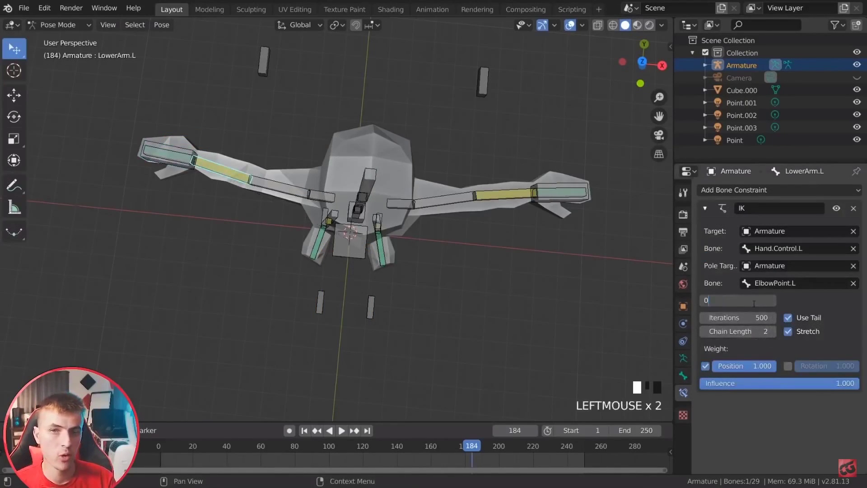
click(189, 158)
click(190, 159)
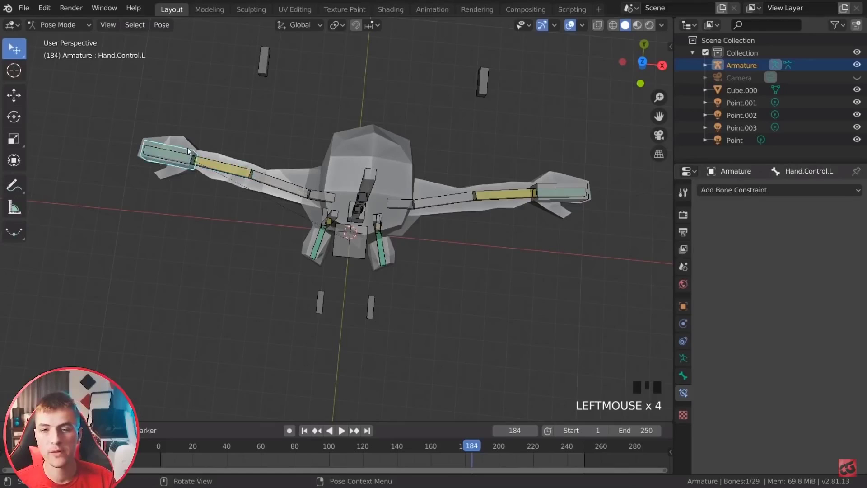
key(g)
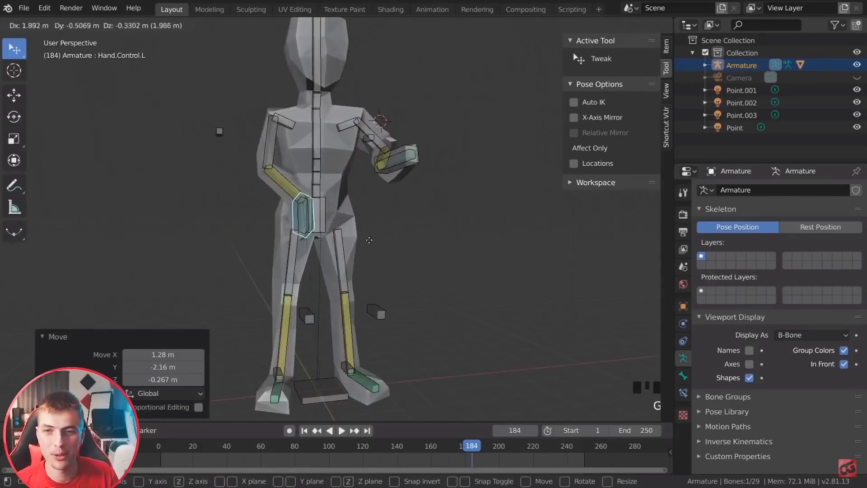
Step: Move and rotate the Hand.Control.L bone so the hand is held out beside the hip
key(g)
click(366, 200)
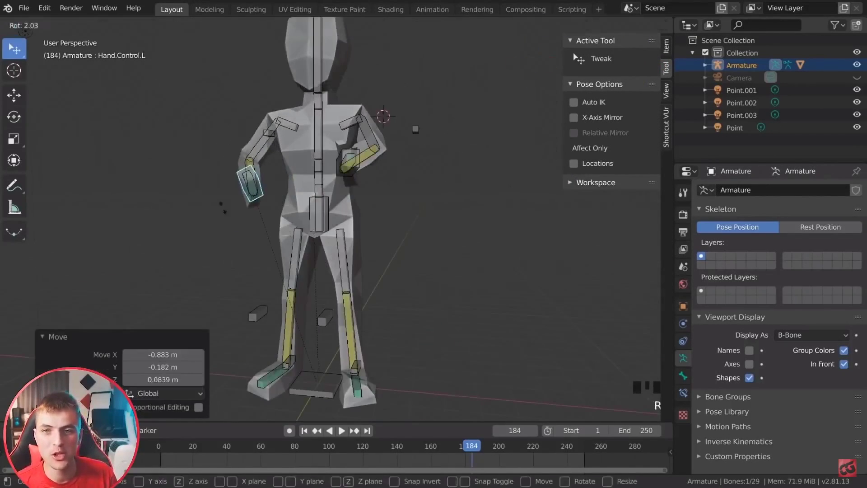
key(g)
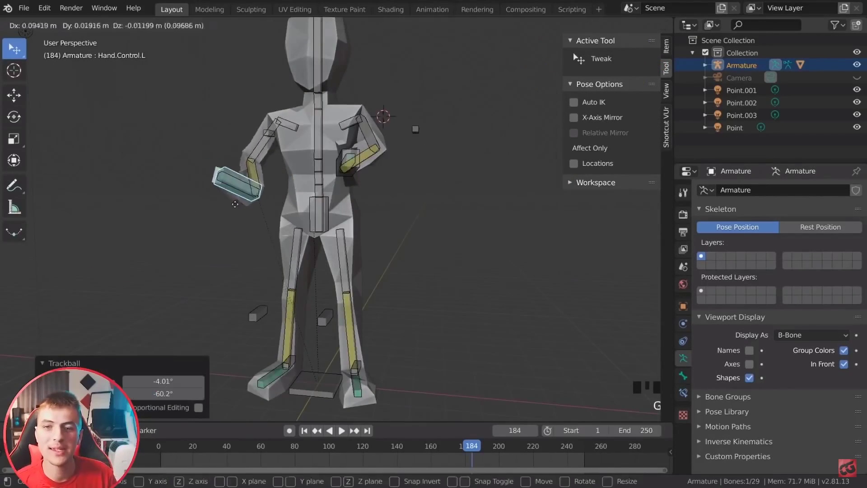
click(252, 194)
key(g)
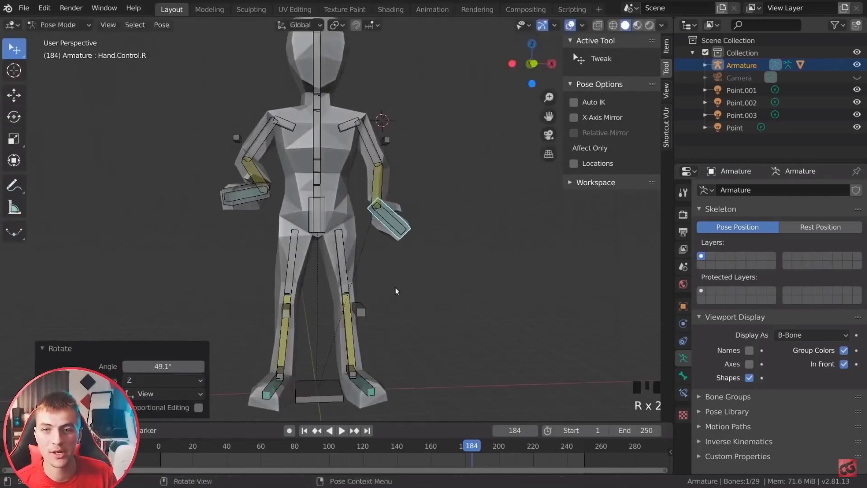
Step: Move the LowerLeg.Control.R bone to raise the right foot and bend the knee
middle_drag(316, 226, 370, 226)
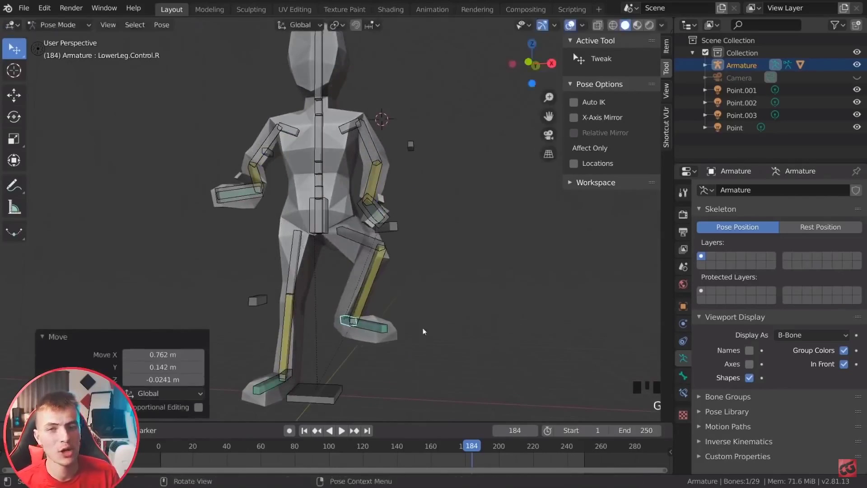
mouse_move(423, 331)
middle_down()
mouse_move(388, 332)
mouse_move(433, 335)
middle_up()
key(g)
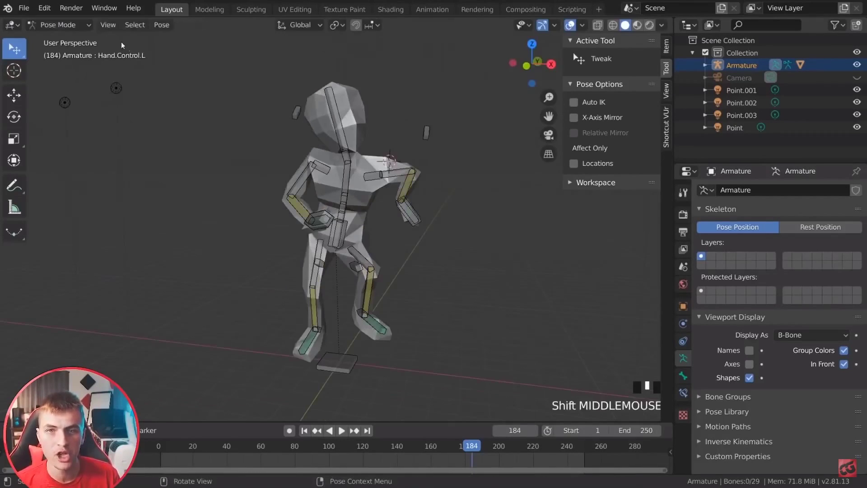
Step: Switch the posed armature from Pose Mode to Object Mode
click(59, 25)
click(68, 40)
middle_drag(375, 225, 128, 242)
click(573, 220)
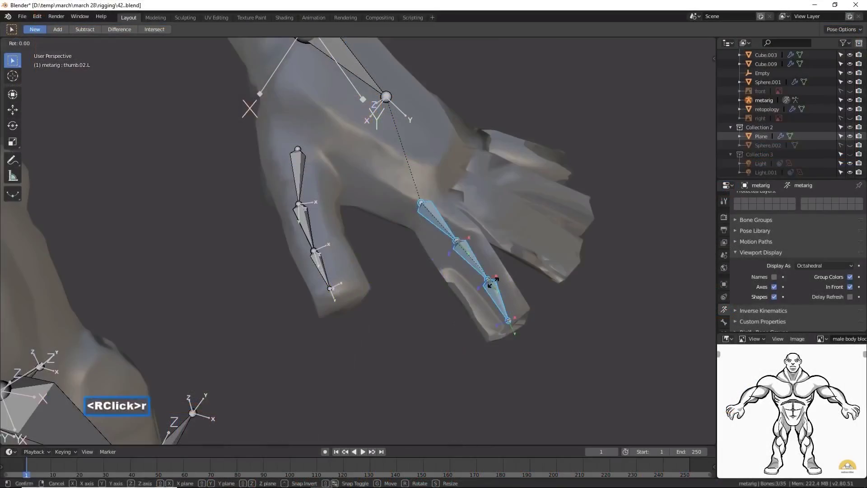
Step: Rotate the selected finger bone chain of the left hand about its local X axis
key(x)
key(x)
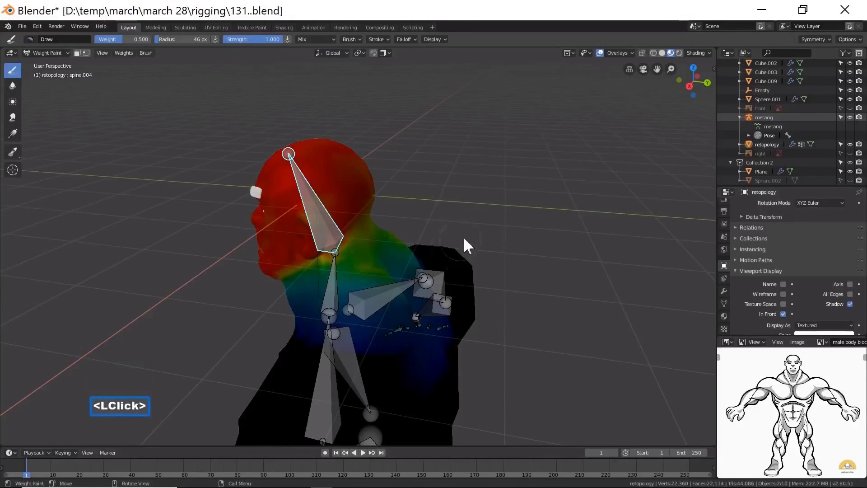
mouse_move(464, 239)
middle_down()
mouse_move(490, 215)
mouse_move(451, 234)
mouse_move(464, 234)
middle_up()
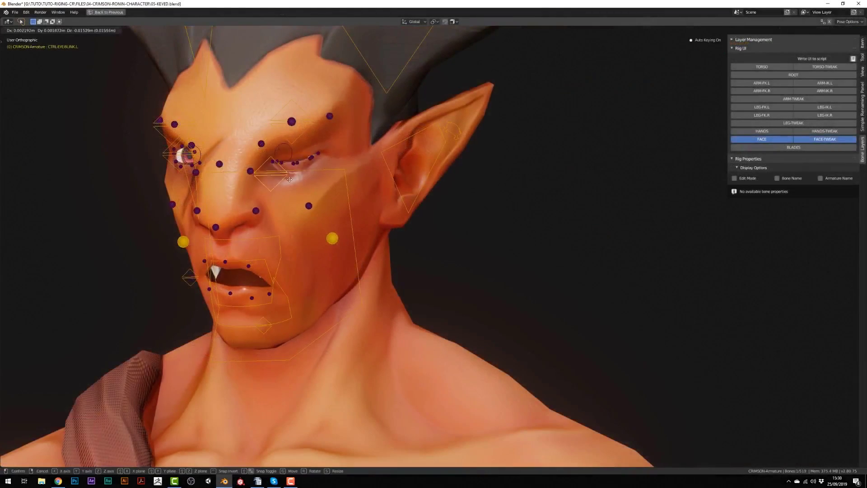
Step: Move the CTRL-EYEBLINK.L control down to close the left eye, and back up to open it wide
click(281, 157)
key(g)
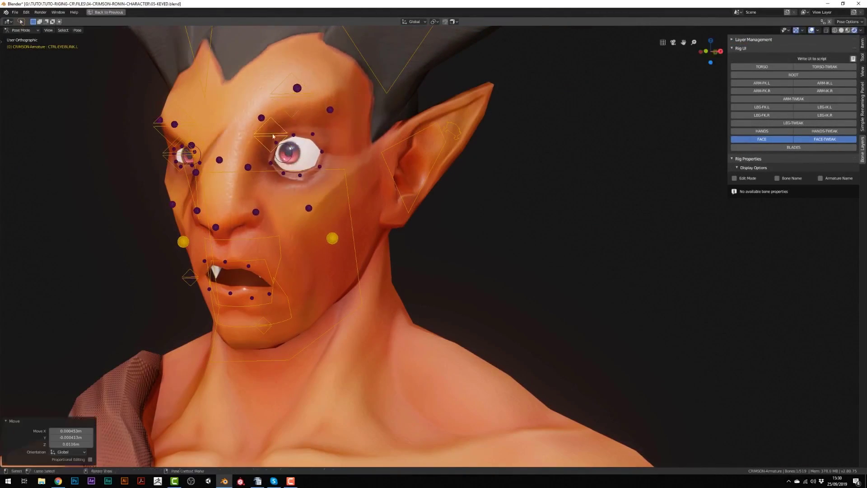
middle_drag(283, 154, 286, 150)
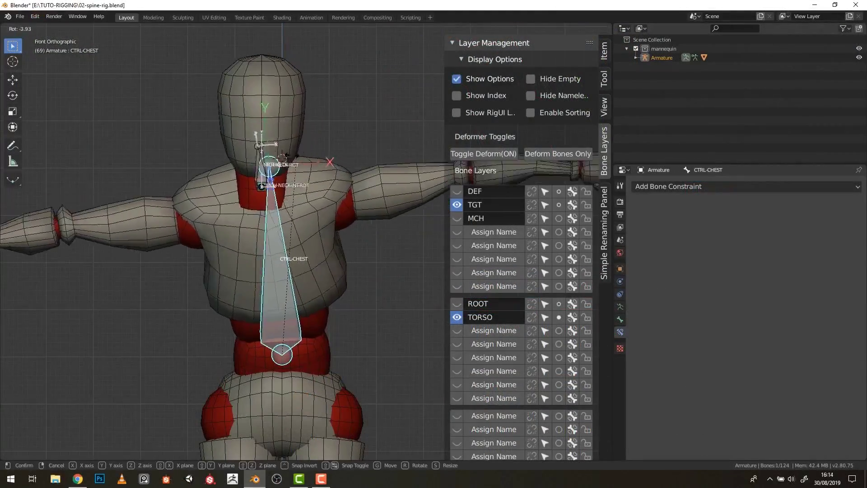
Step: Rotate the CTRL-CHEST bone in front view to lean the mannequin's upper body sideways
key(r)
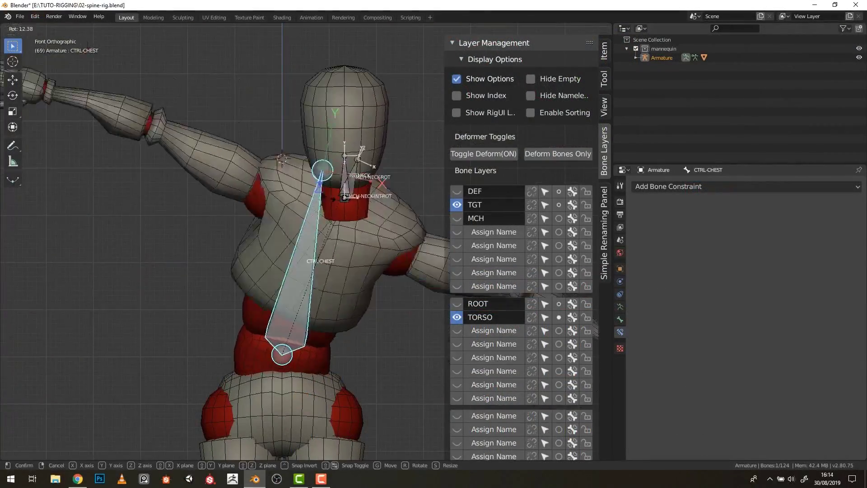
click(247, 205)
key(KP_3)
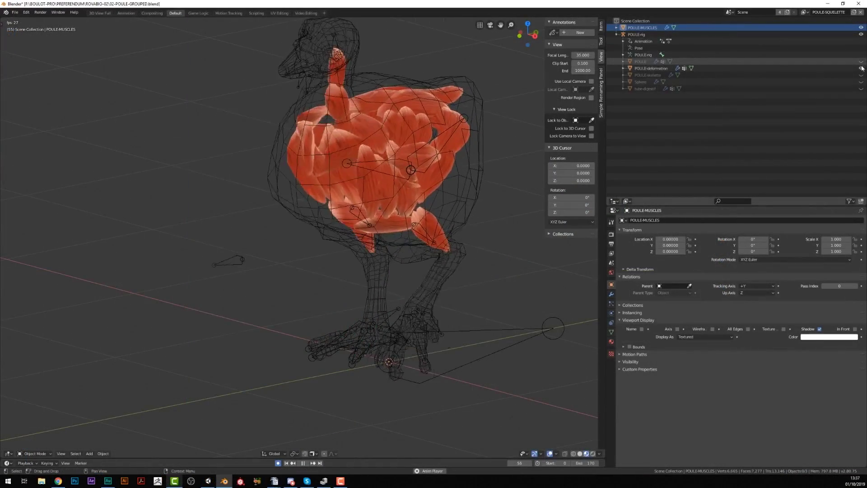
Step: Unhide the chicken's skeleton, Sphere, digestive tube and POULE objects together with the muscles
click(861, 75)
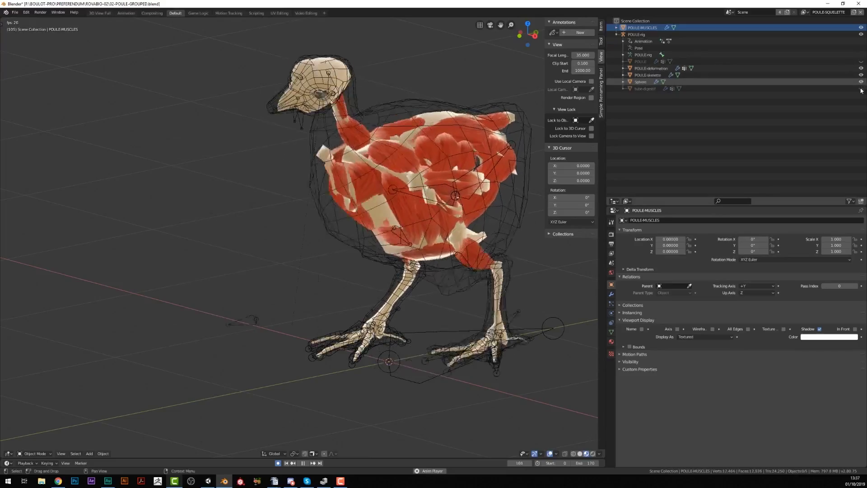
drag(861, 81, 861, 88)
click(861, 62)
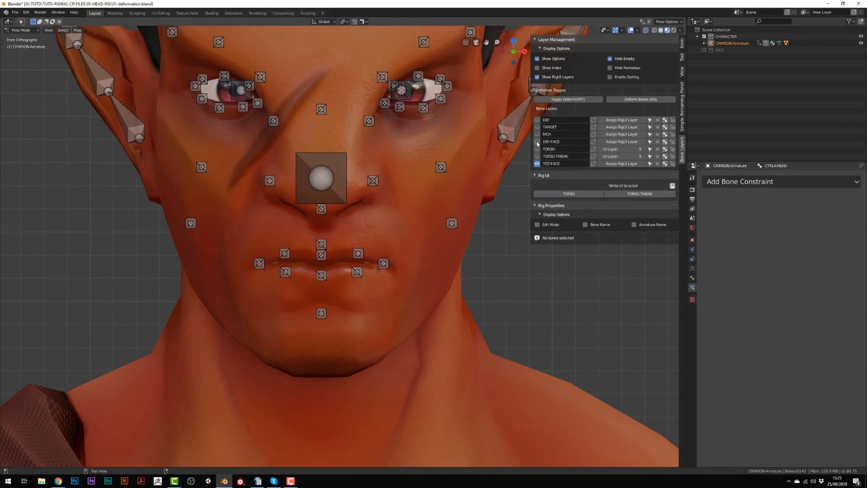
Step: Show the DEF-FACE bone layer of the CRIMSON-Armature face rig
click(537, 141)
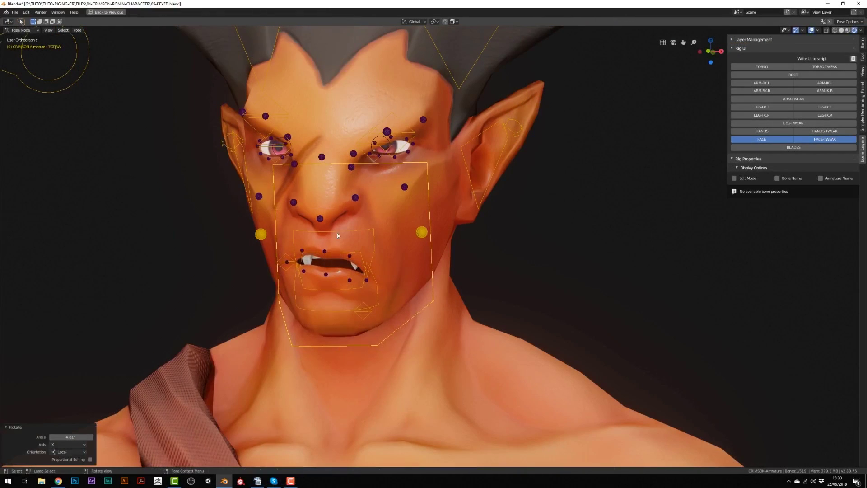
Step: Move the CTRL-TEETH-UP control down and the CTRL-TEETH-LOW control up to bring both rows of teeth together
click(337, 235)
key(g)
click(331, 302)
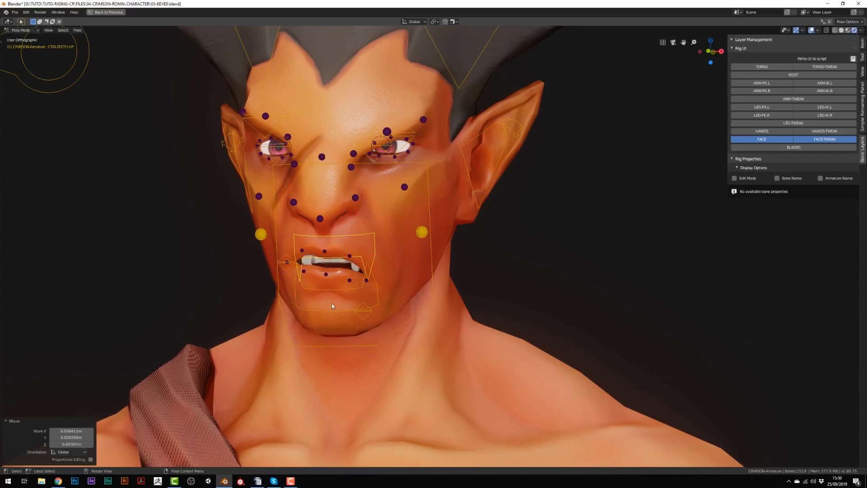
key(g)
click(334, 288)
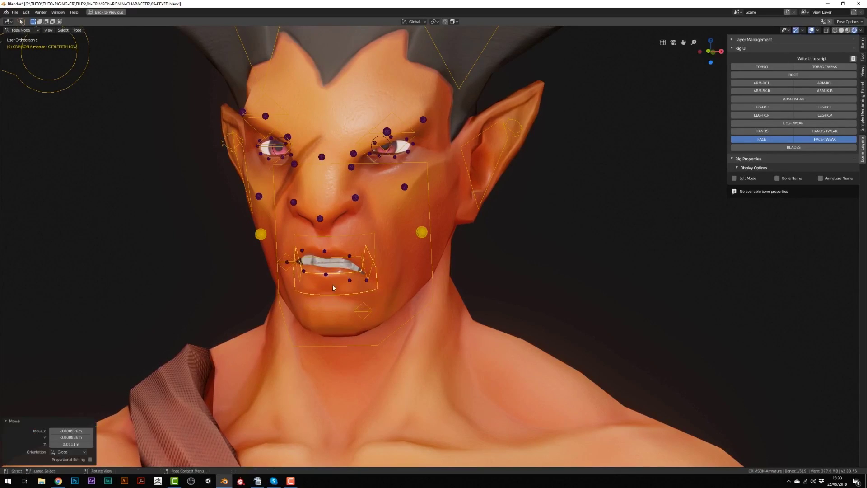
Step: Shape a crooked snarl by adjusting CTRL-MOUTH-CORNER.R and raising both the left nostril control and CTRL-MOUTH-CORNER.L
drag(287, 262, 286, 283)
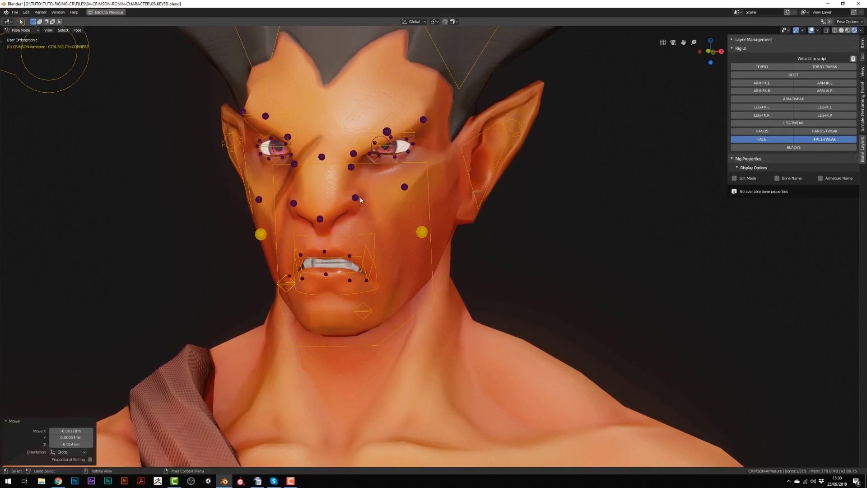
drag(359, 197, 359, 193)
drag(363, 310, 369, 269)
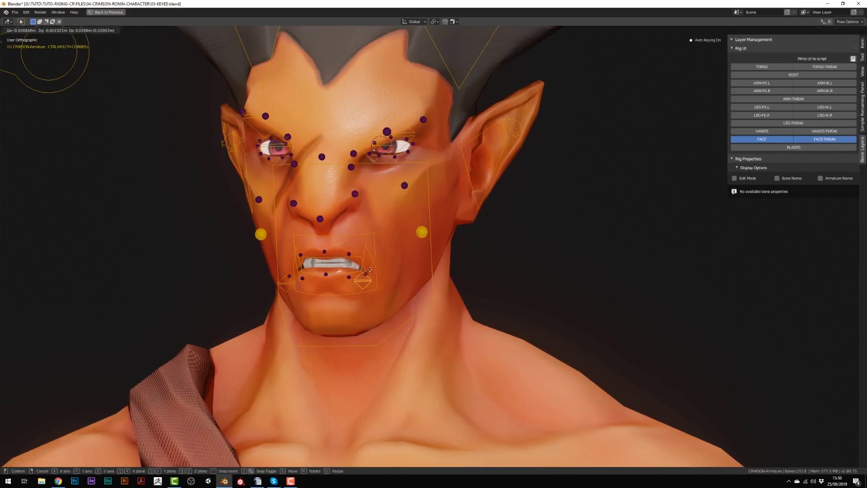
drag(368, 237, 368, 237)
drag(285, 284, 285, 269)
scroll(342, 183, up, 1)
click(340, 177)
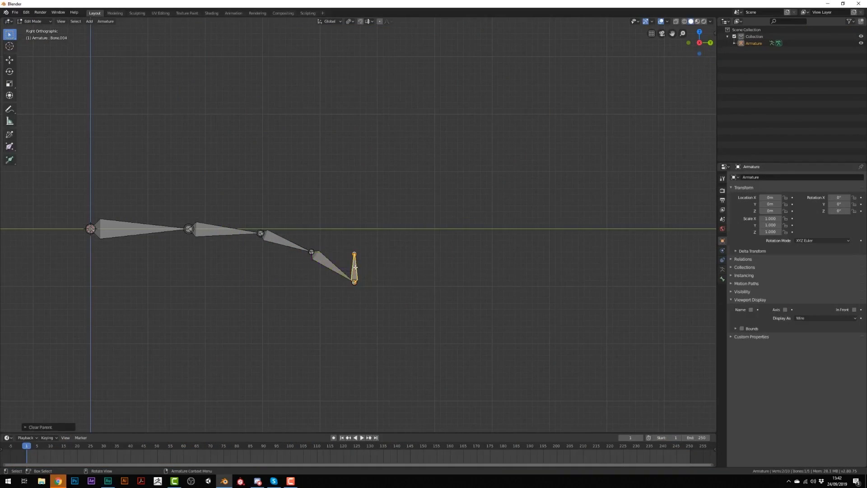
Step: Switch the armature to Pose Mode and move Bone.004 around to bend the IK bone chain
key(ctrl+Tab)
key(g)
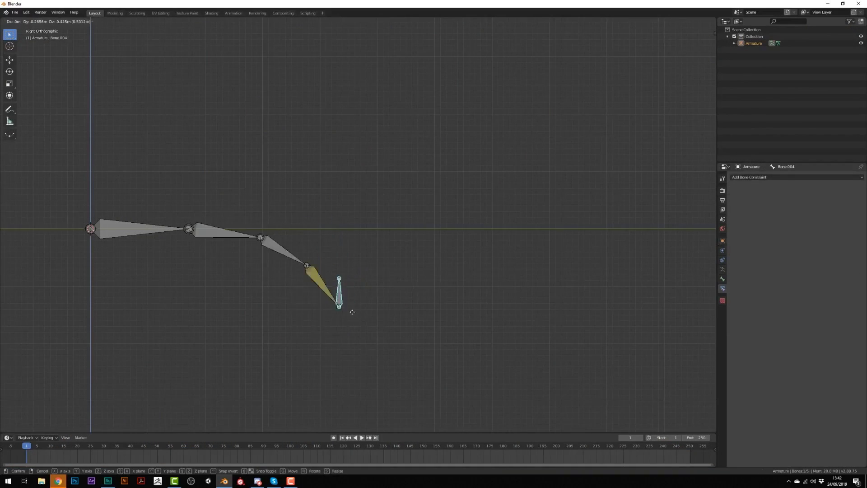
click(265, 303)
click(150, 234)
key(g)
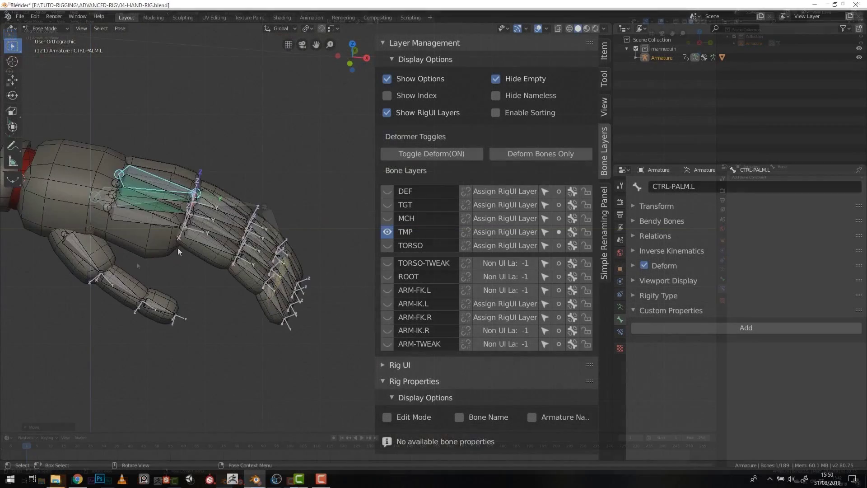
Step: Try rotating the CTRL-PALM.L bone, including about its local X axis, to test how the palm and fingers fold
key(r)
key(x)
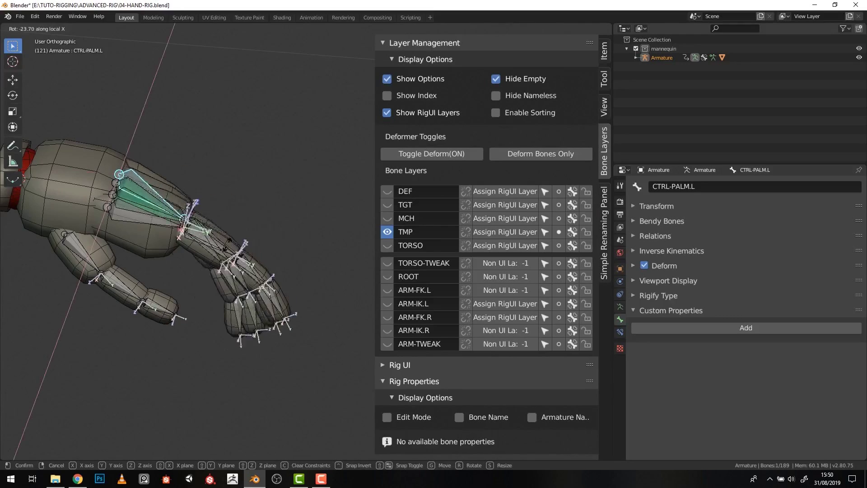
right_click(260, 215)
middle_drag(260, 215, 221, 252)
key(r)
right_click(220, 298)
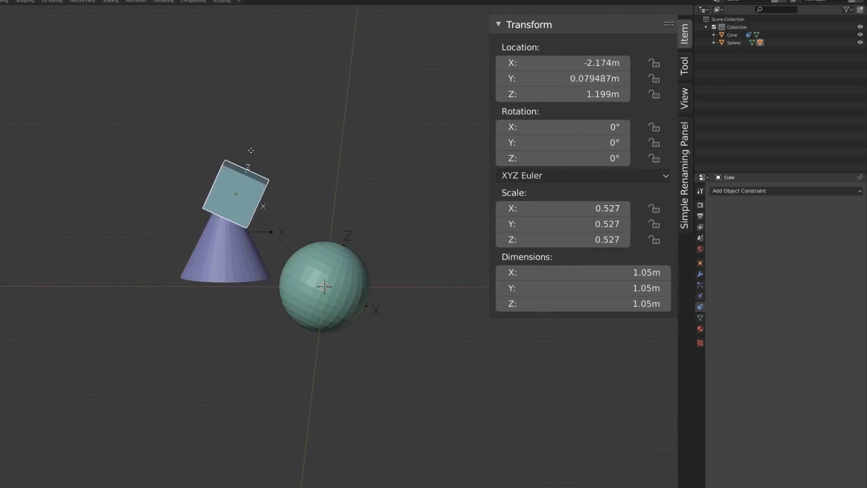
click(196, 182)
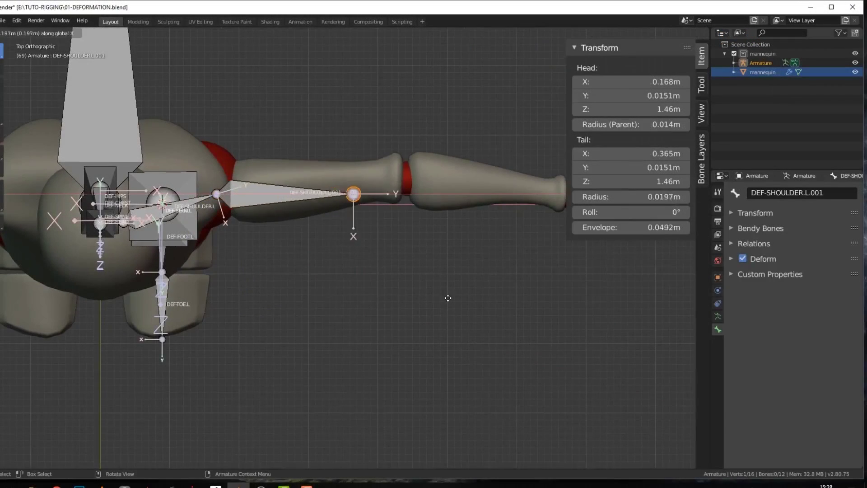
Step: Extend the upper arm bone DEF-SHOULDER.L.001 along global X to the elbow and disconnect it from its parent
click(448, 296)
click(289, 194)
middle_drag(289, 194, 309, 159)
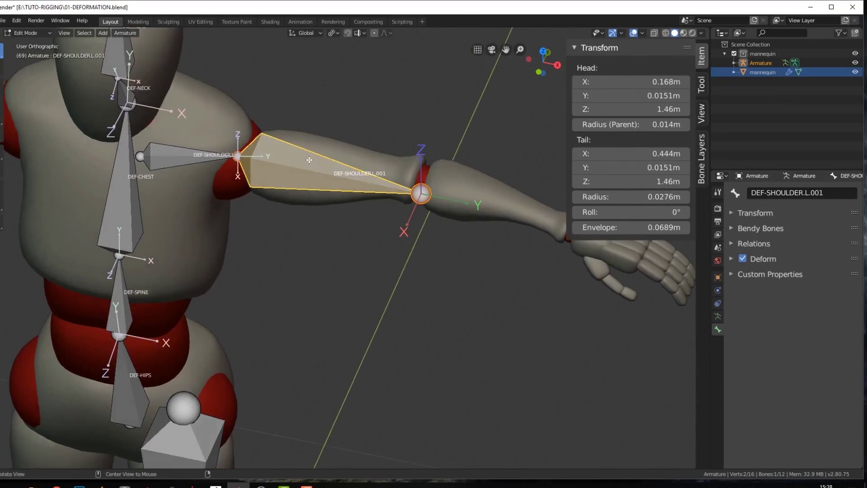
key(alt+p)
click(285, 190)
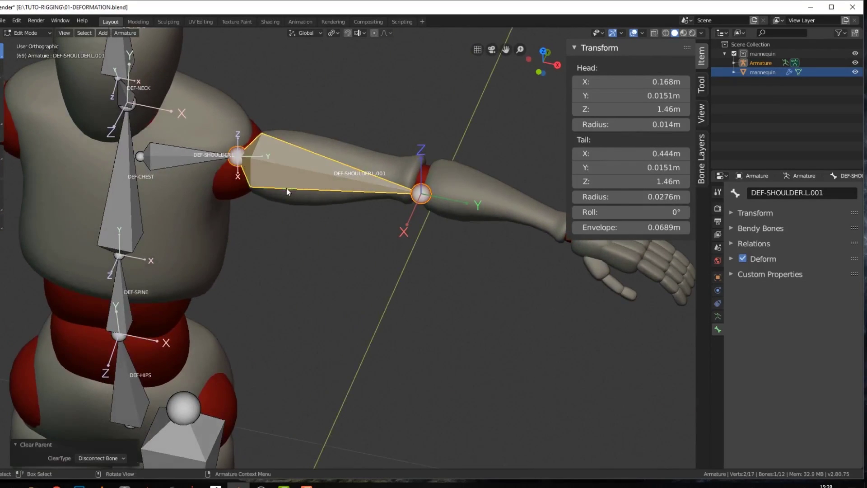
Step: Move the DEF-SHOULDER.L.001 bone below the arm in front view, by about 0.115 m in X and -0.23 m in Z
alt+middle_drag(287, 188, 303, 183)
key(g)
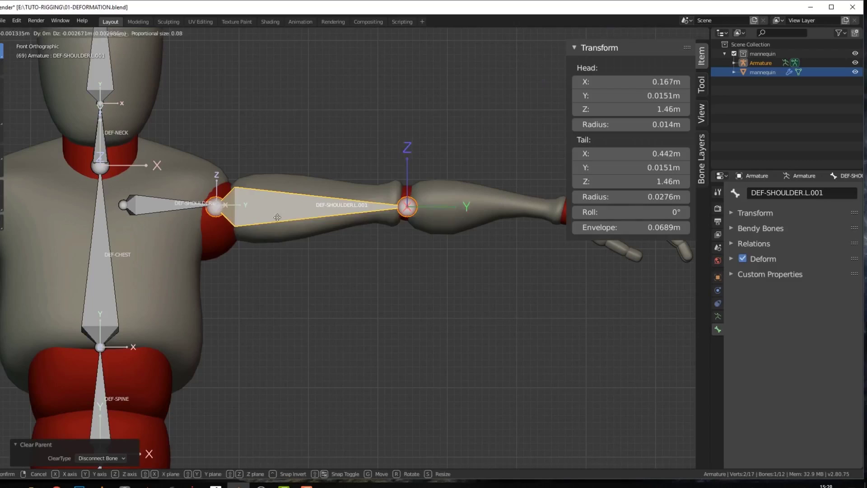
click(365, 359)
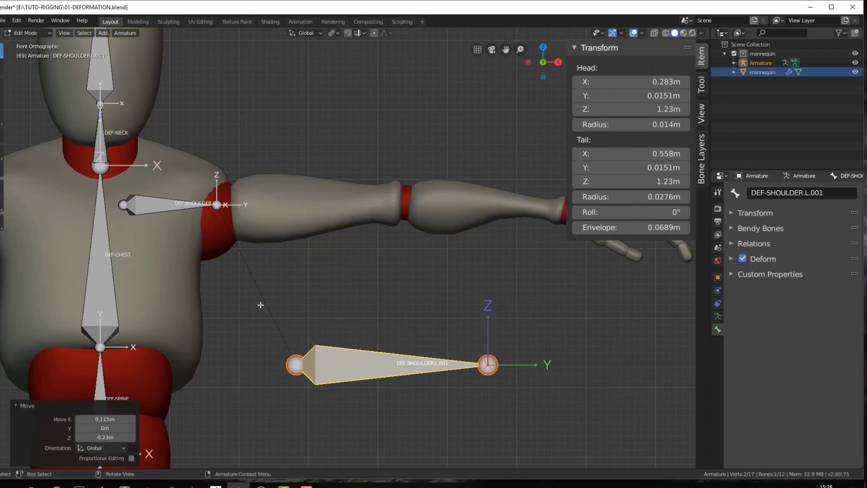
Step: Move the DEF-SHOULDER.L.001 bone back up towards the shoulder and leave Edit Mode
key(g)
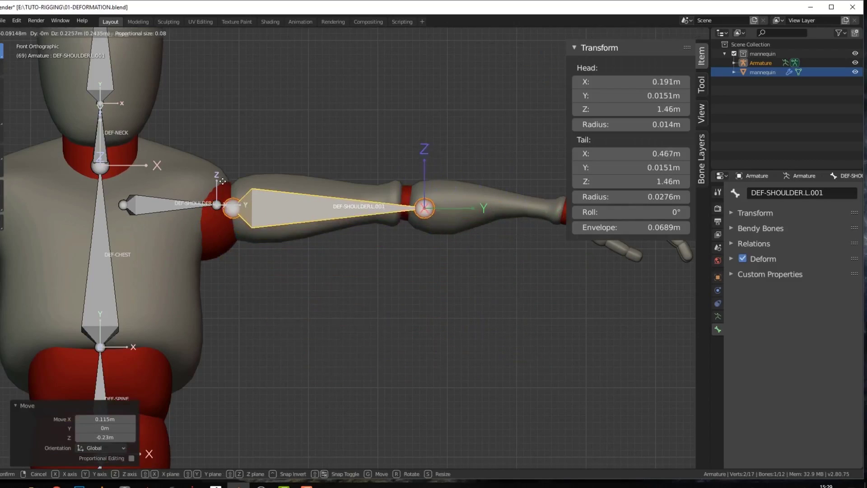
click(216, 245)
key(Tab)
click(218, 248)
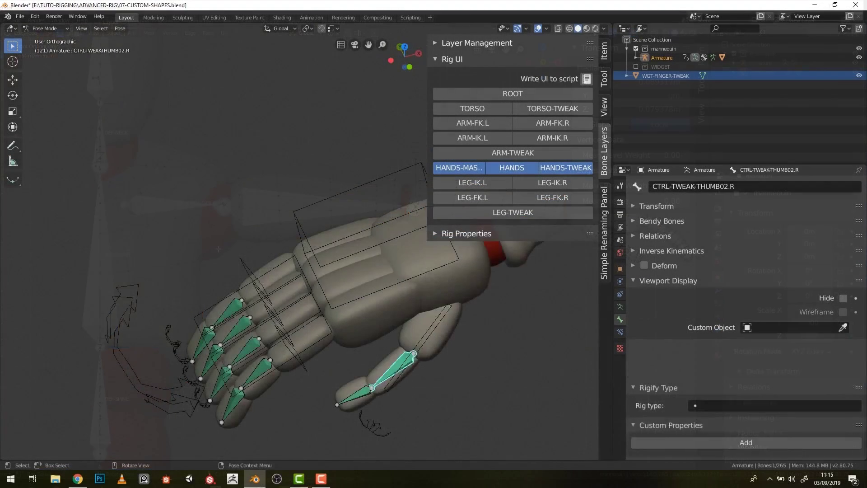
Step: Assign WGT-FINGER-TWEAK as the custom object of the tweak bones on the right hand's fingers
click(254, 354)
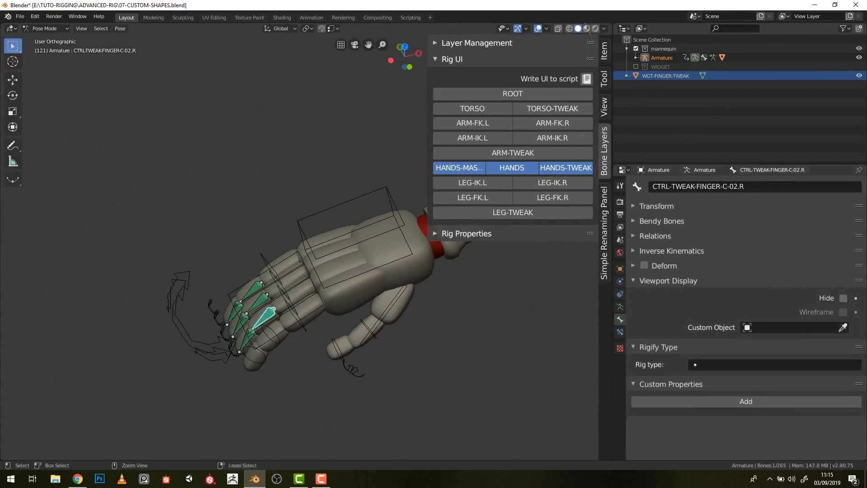
click(247, 337)
click(241, 324)
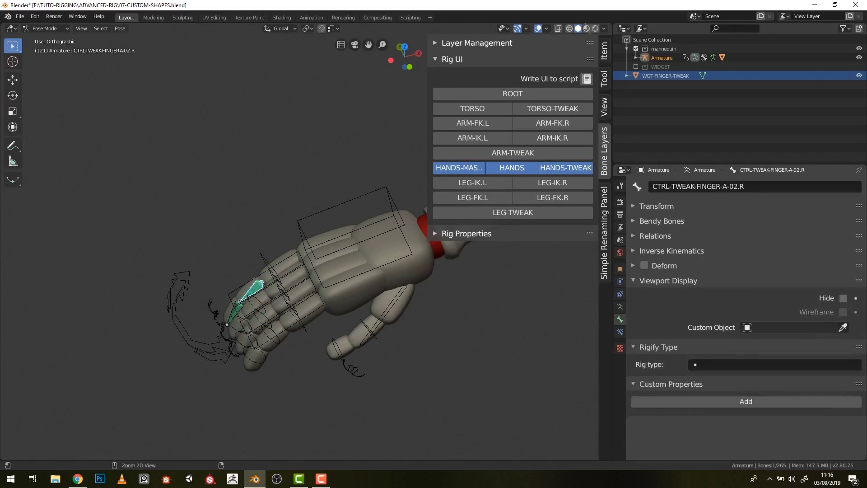
click(235, 311)
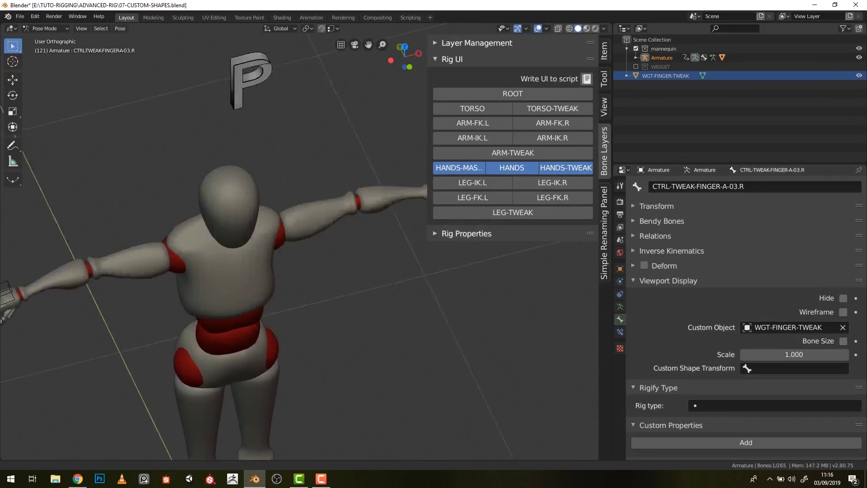
click(406, 229)
click(444, 365)
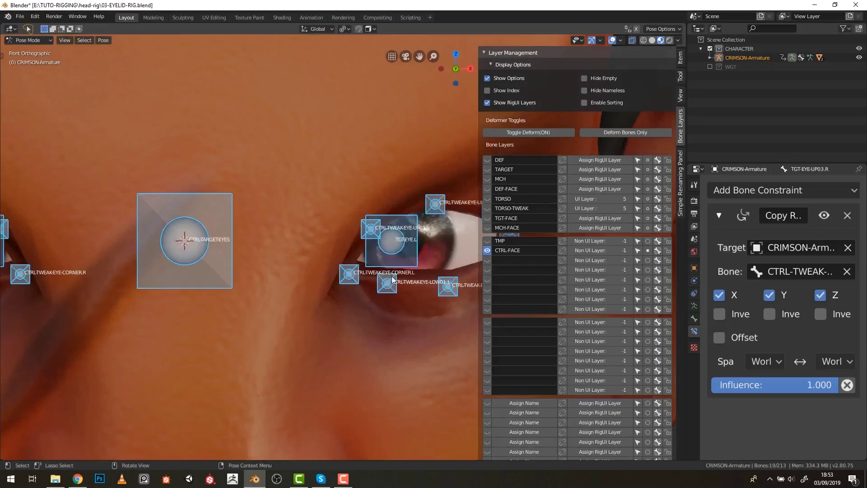
scroll(392, 280, down, 5)
middle_drag(392, 280, 462, 287)
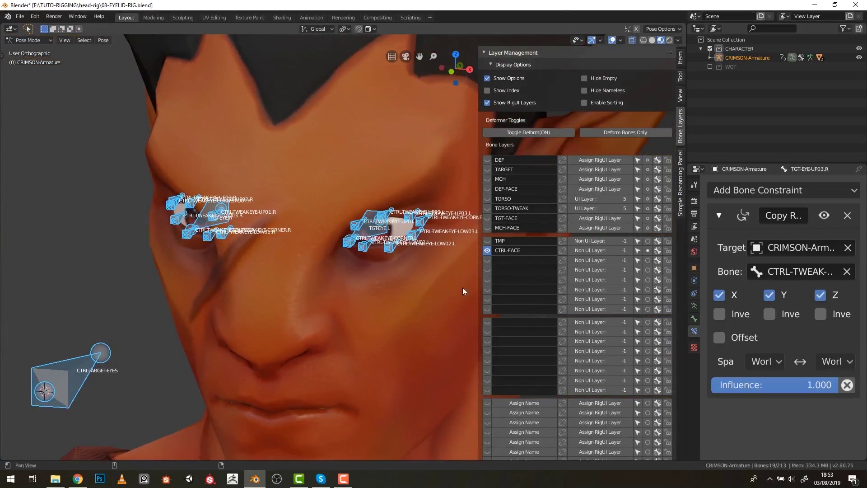
click(510, 259)
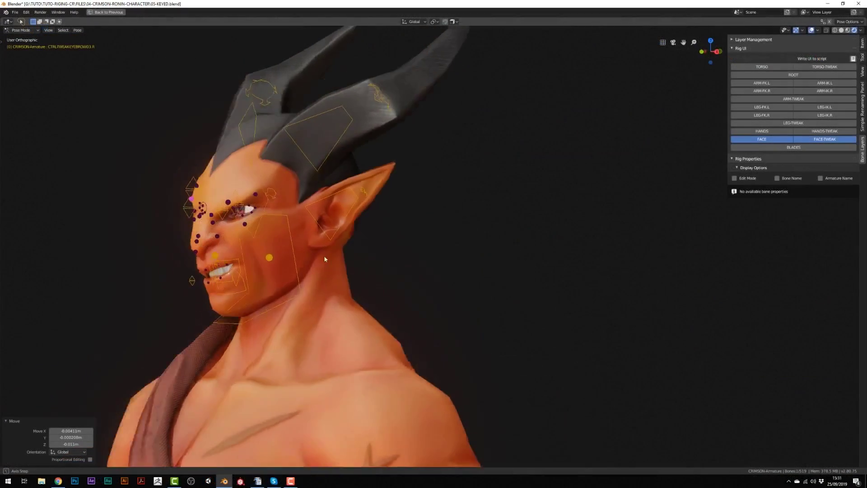
Step: Move the CTRL-EYETARGET control in front of the face to redirect the character's gaze
middle_drag(323, 256, 408, 271)
click(361, 296)
scroll(362, 296, up, 5)
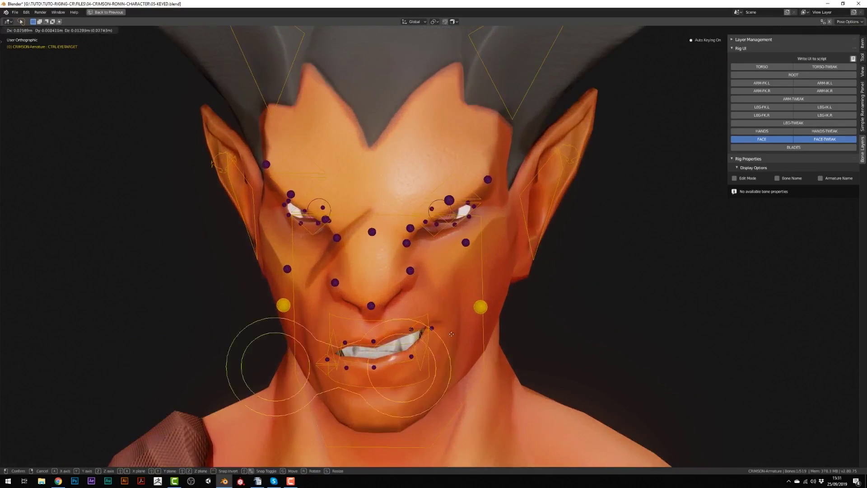
key(g)
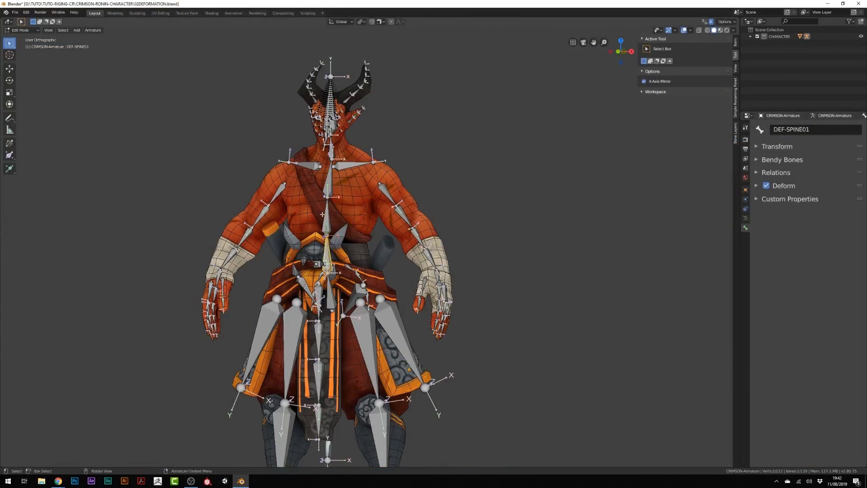
Step: Select the spine bone in the upper chest of the character's deformation armature
click(329, 190)
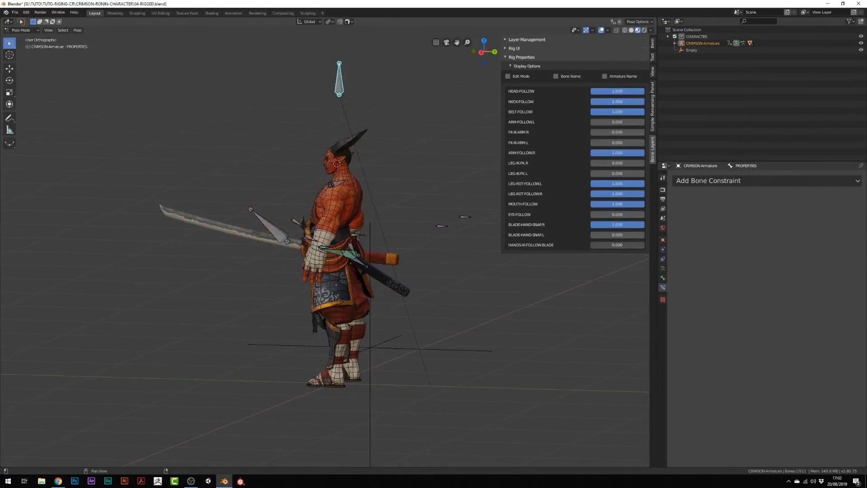
Step: Rotate and move the control bone of the character's drawn sword
middle_drag(447, 298, 316, 259)
click(293, 253)
key(r)
click(343, 235)
key(g)
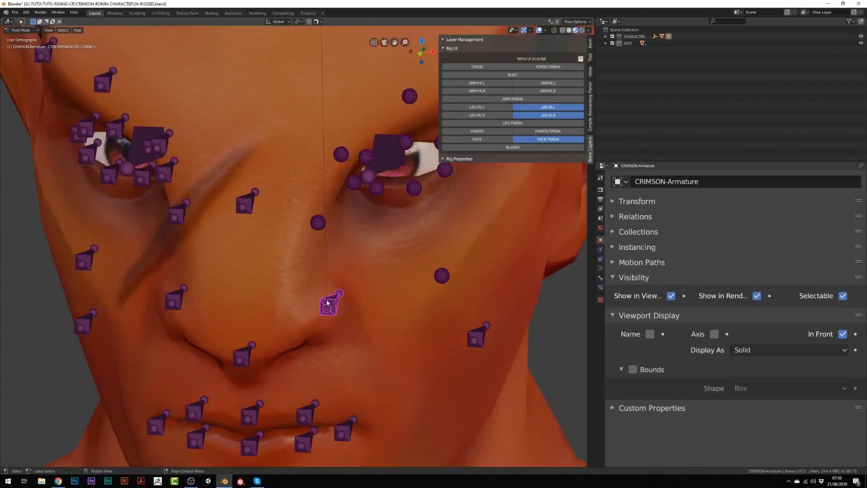
Step: Assign wgt-face-tweak as the custom object of the tweak bones on the character's nose and cheeks
click(600, 277)
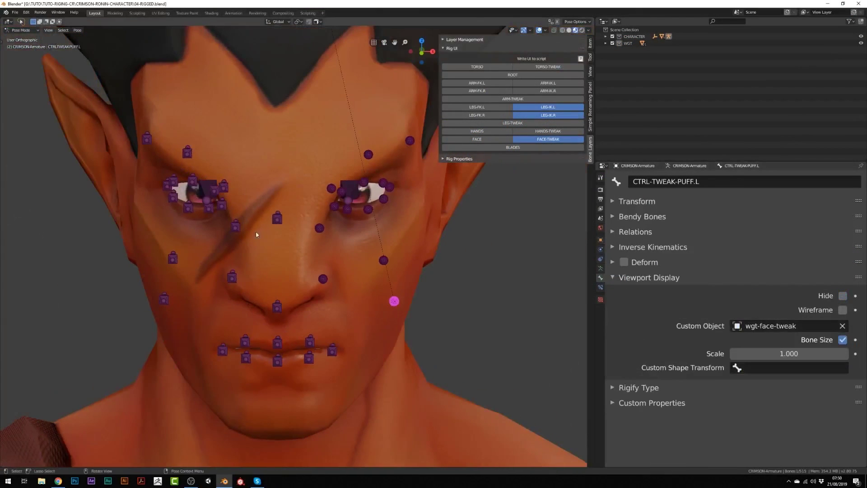
click(277, 226)
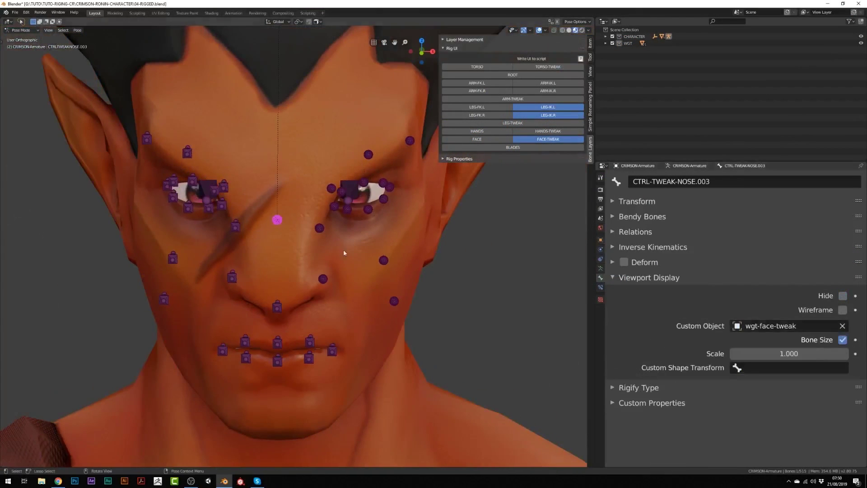
click(232, 228)
click(231, 277)
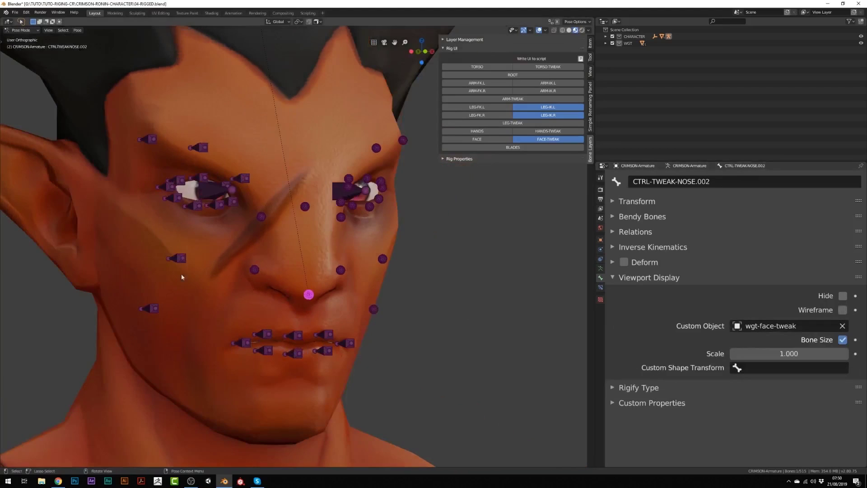
click(183, 257)
click(155, 308)
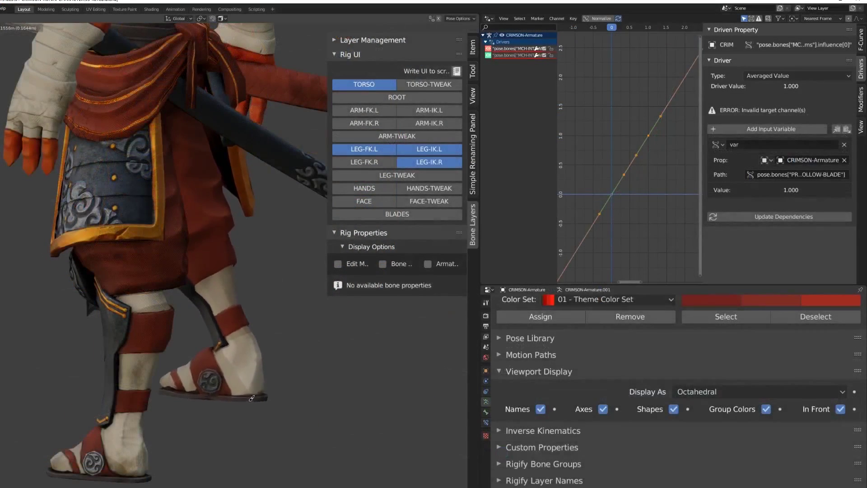
drag(319, 393, 306, 379)
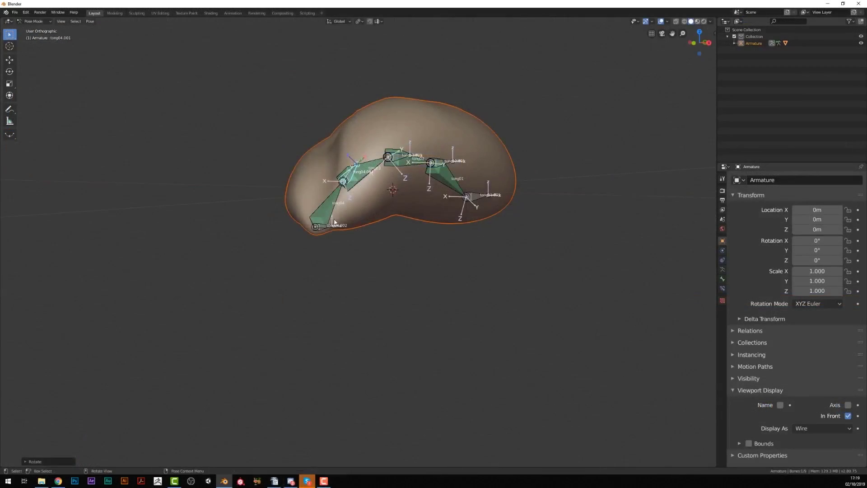
middle_drag(334, 222, 387, 194)
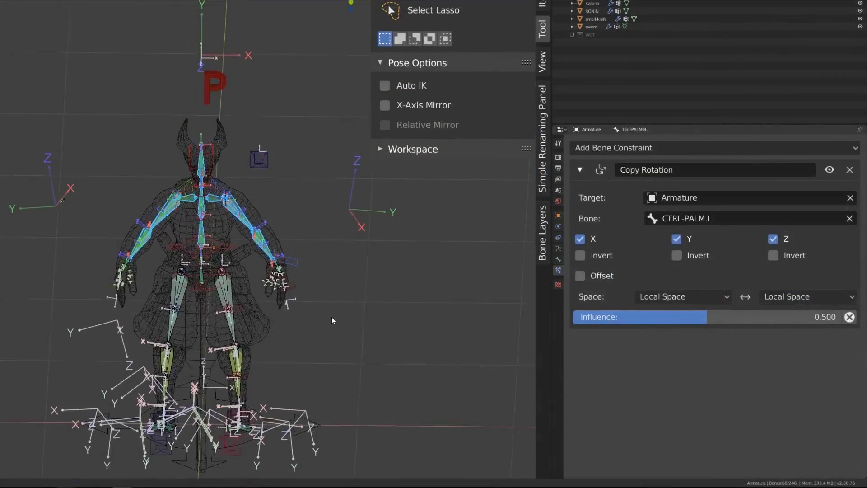
middle_drag(331, 316, 307, 327)
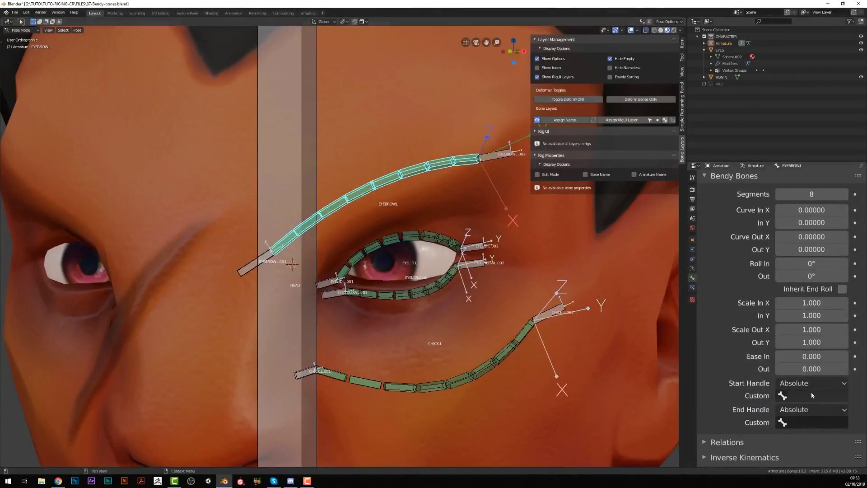
Step: Assign custom bones as the start and end handles of the left eyebrow's bendy bone
click(811, 395)
click(795, 316)
click(812, 422)
click(794, 343)
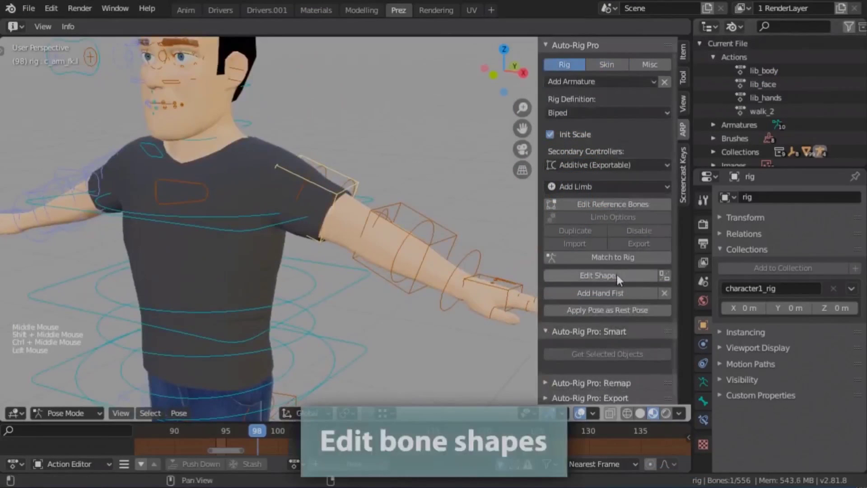
Step: Edit the shape of the left upper arm's FK control, scaling it up and moving it around the arm
click(607, 275)
middle_drag(370, 233, 381, 235)
key(s)
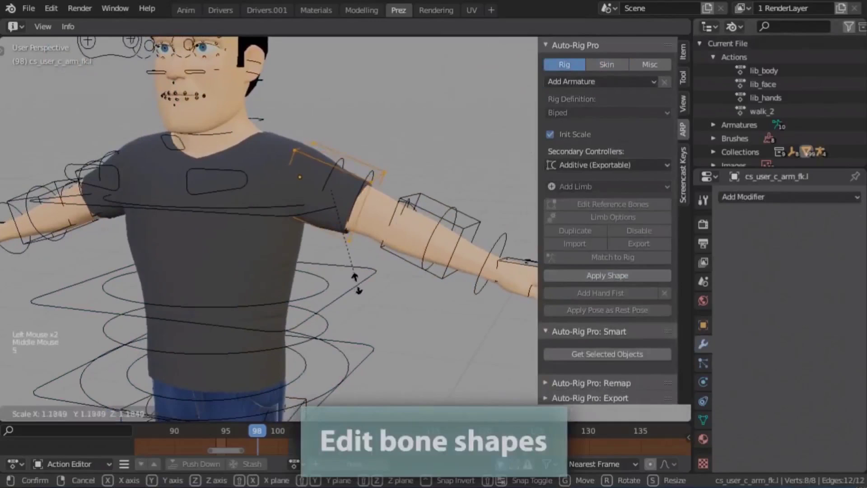
click(359, 296)
middle_drag(359, 296, 379, 289)
key(g)
click(412, 284)
key(s)
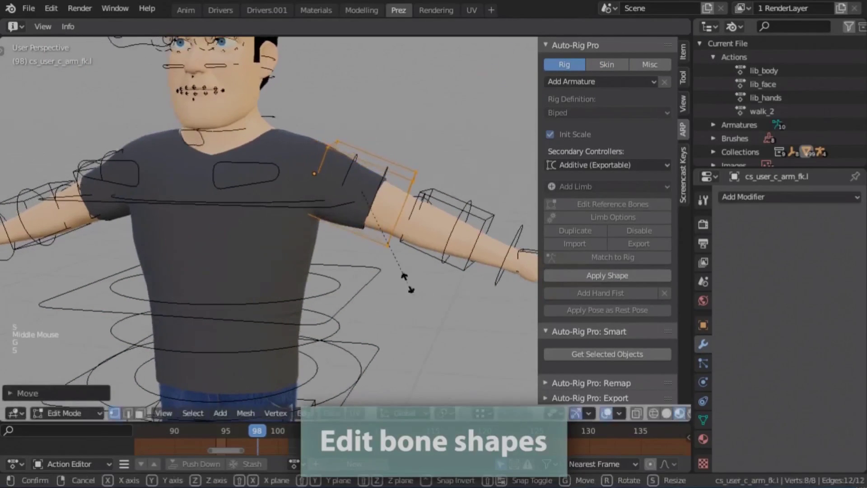
click(446, 231)
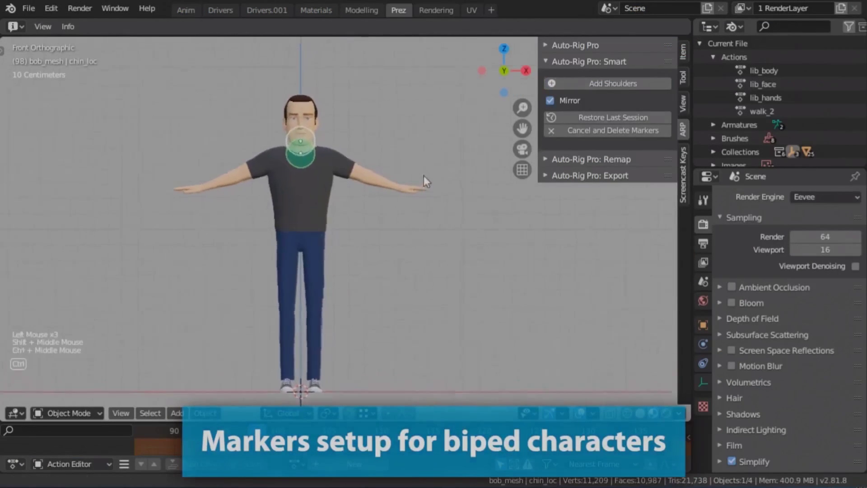
Step: Add the mirrored shoulder markers and wrist markers to the biped character
ctrl+middle_drag(424, 177, 425, 153)
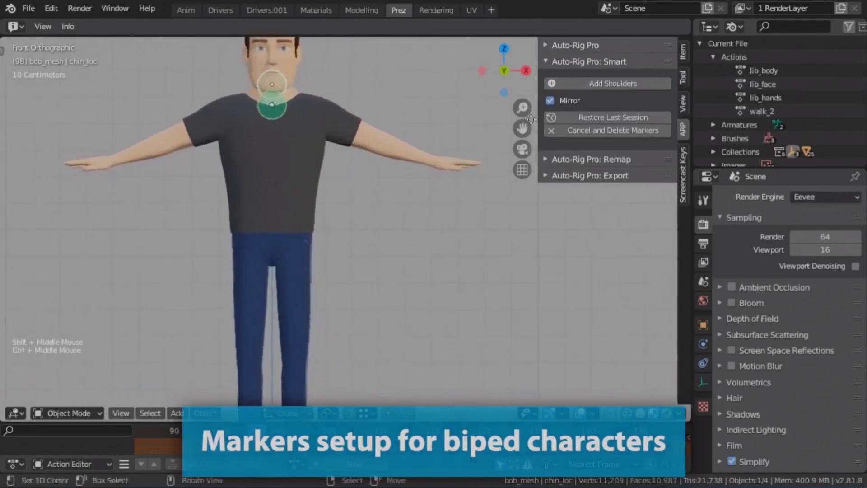
click(627, 82)
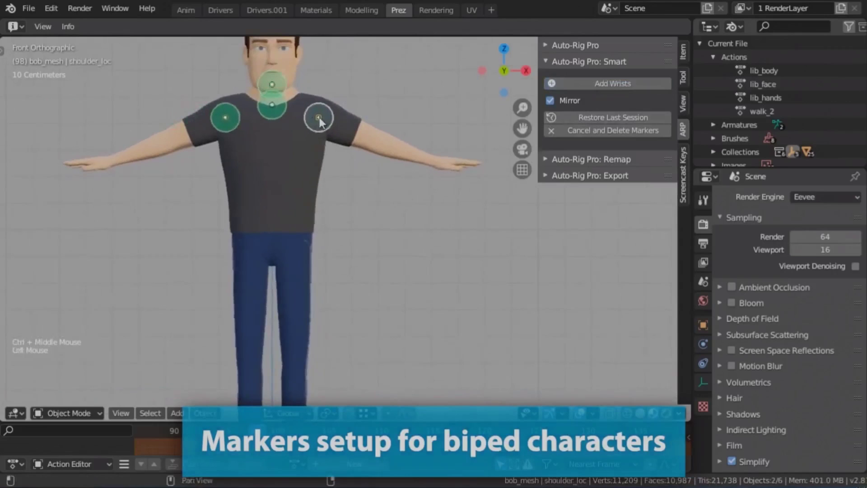
click(611, 83)
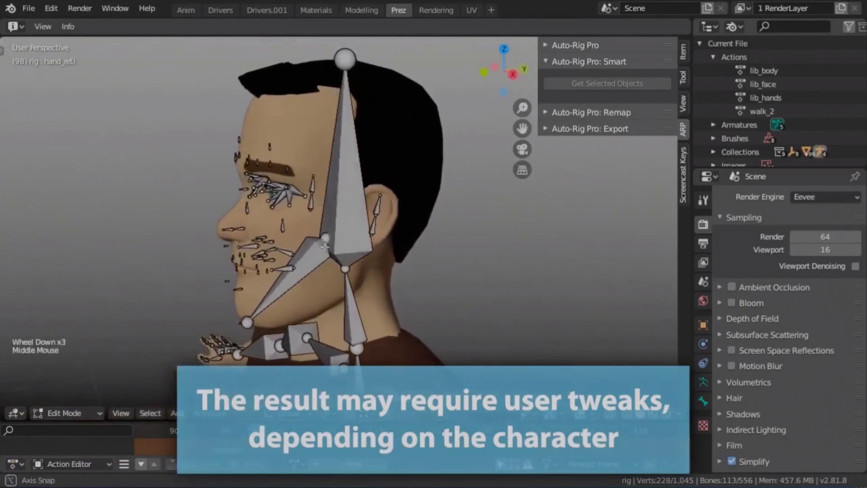
ctrl+middle_drag(325, 246, 469, 316)
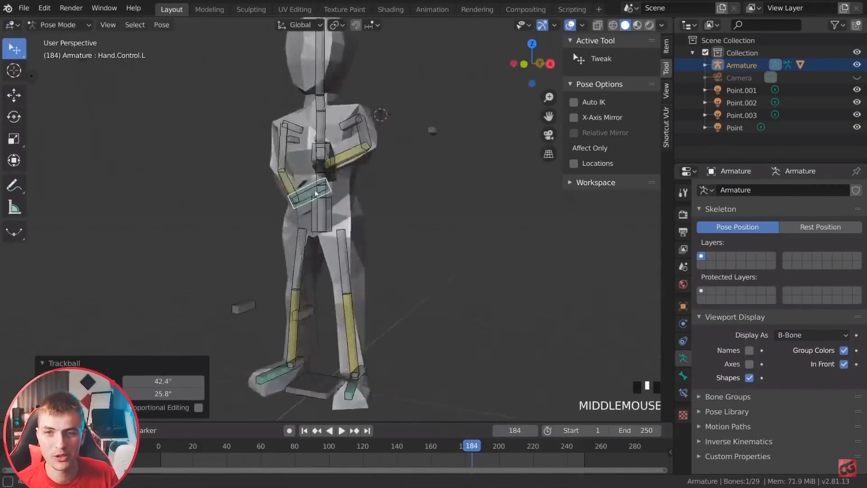
Step: Pose the low-poly figure's hands with free trackball rotations of the hand controls, including Hand.Control.L
key(r)
key(r)
click(357, 208)
middle_drag(357, 208, 325, 374)
click(247, 212)
key(r)
key(r)
click(464, 236)
Step: Rotate and move the LowerLeg.Control.R bone to pose the figure's raised right leg
click(325, 375)
key(r)
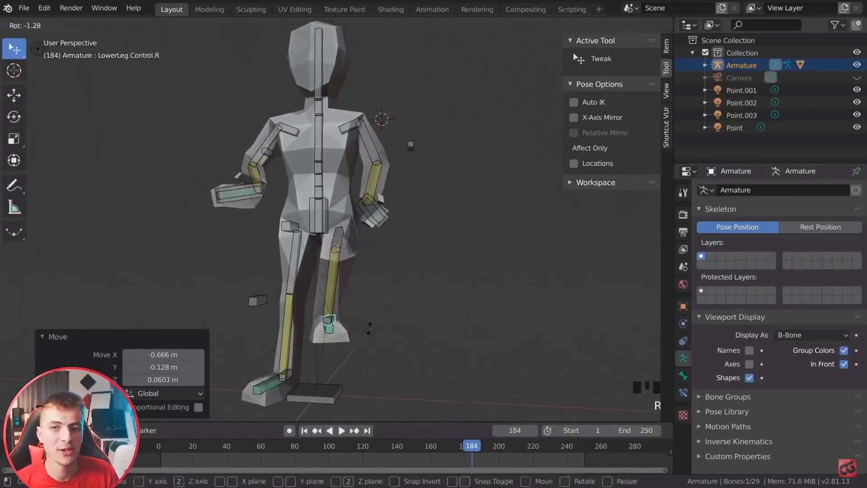
click(307, 343)
middle_drag(307, 343, 429, 298)
scroll(343, 316, up, 2)
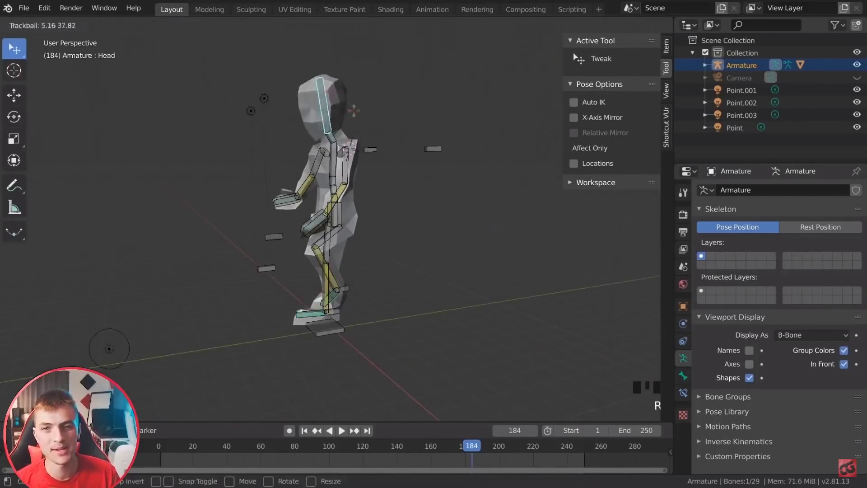
key(g)
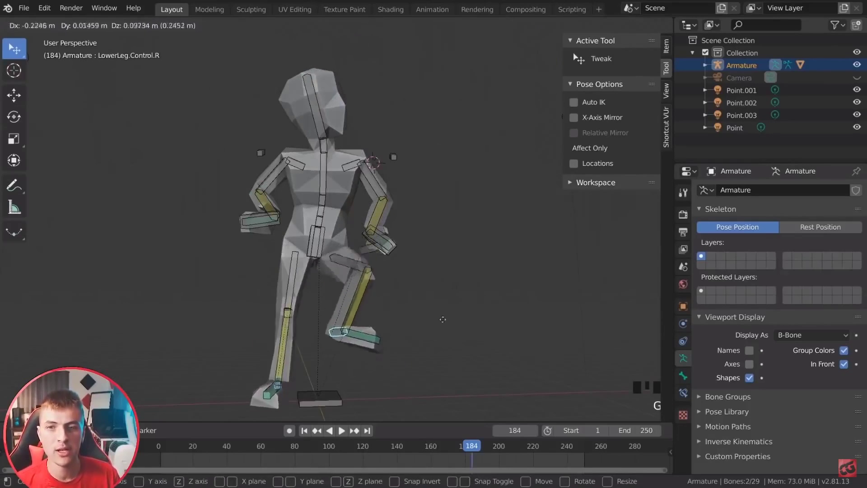
Step: Switch the figure's armature from Pose Mode to Object Mode
click(59, 24)
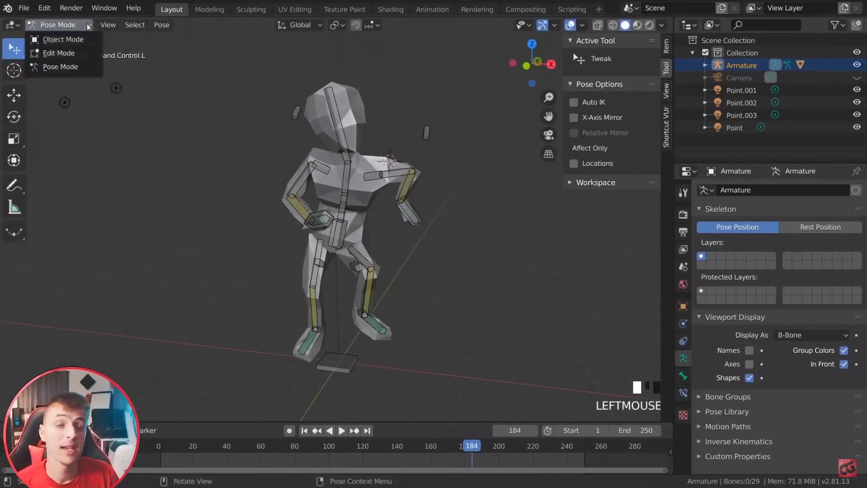
click(63, 36)
middle_drag(409, 222, 400, 221)
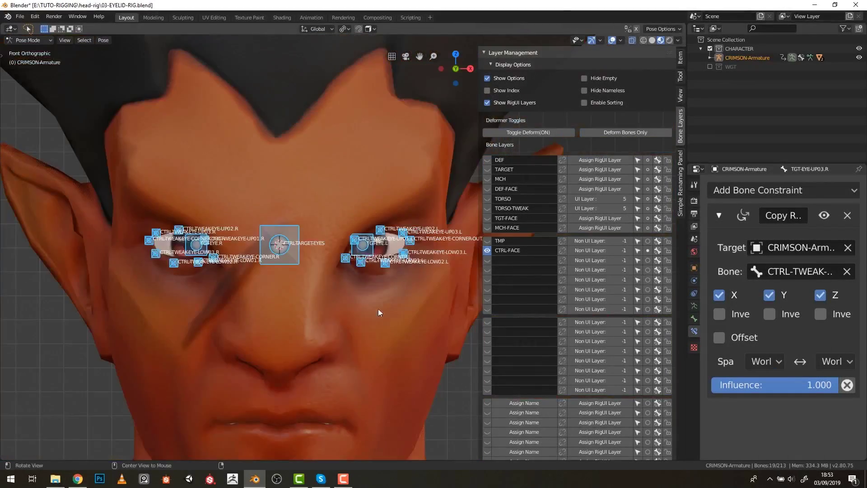
Step: Show the unnamed bone layer below CTRL-FACE and name it CTRL-FACE-TWEAK
click(487, 260)
click(508, 259)
text(CTRL)
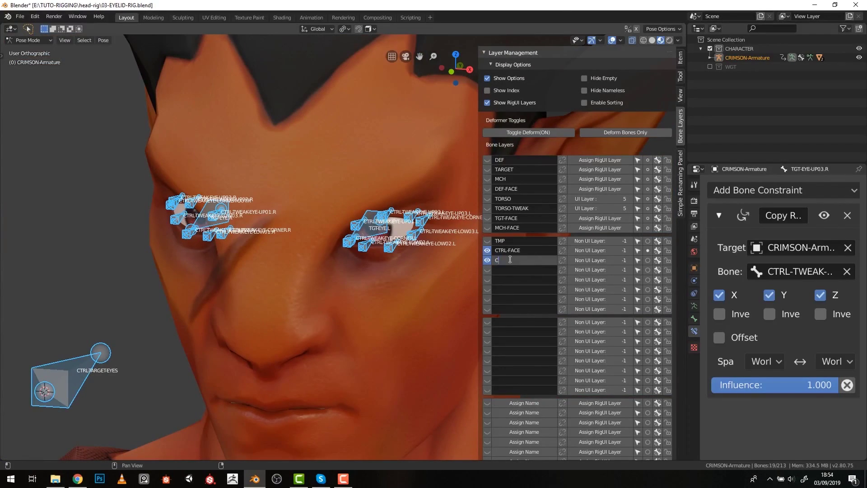
text(-FACE-TWEAK)
key(Return)
scroll(392, 294, up, 4)
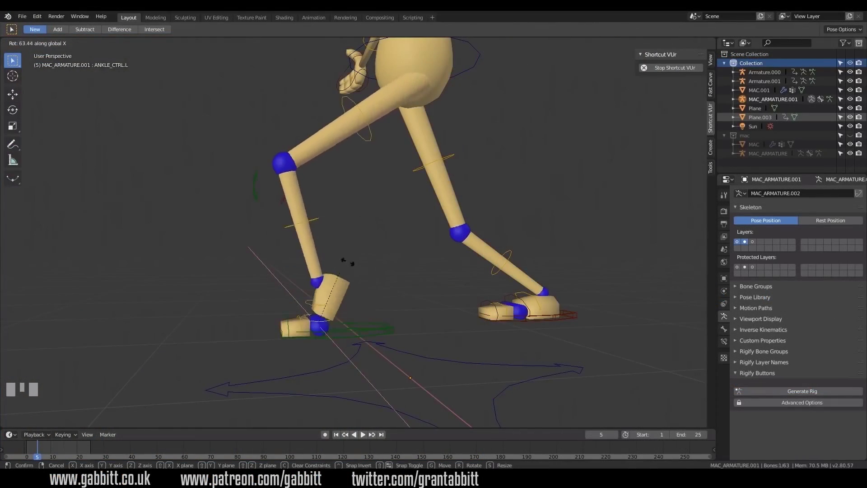
Step: Rotate the left ankle control 46° and the left foot rotation control about the global X axis
click(283, 310)
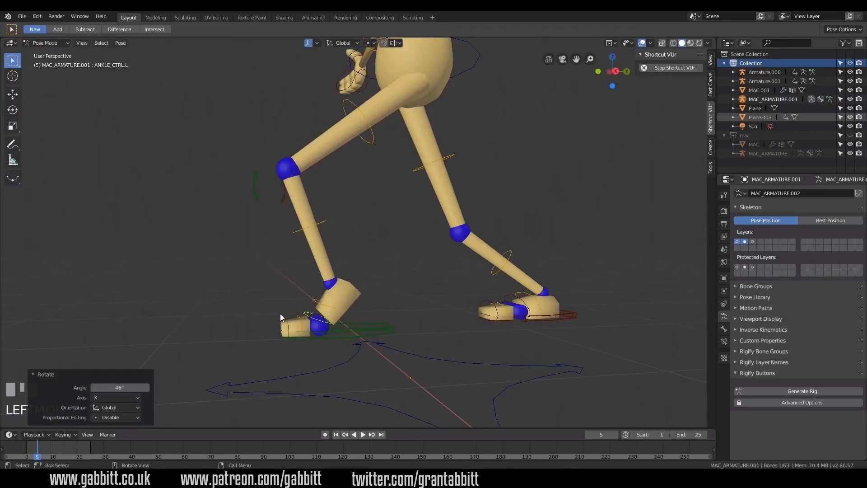
click(294, 316)
key(r)
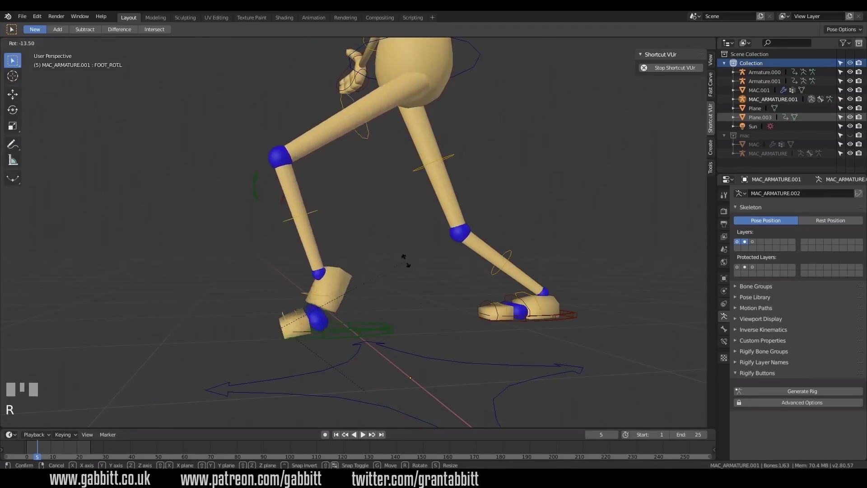
key(x)
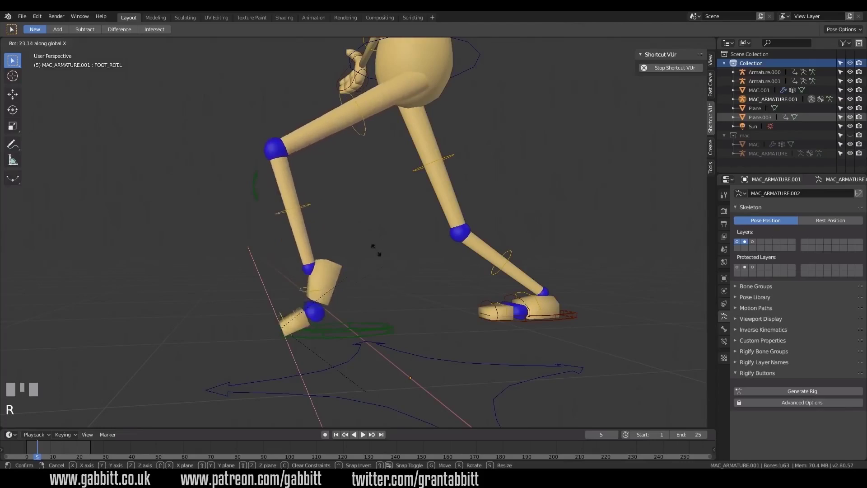